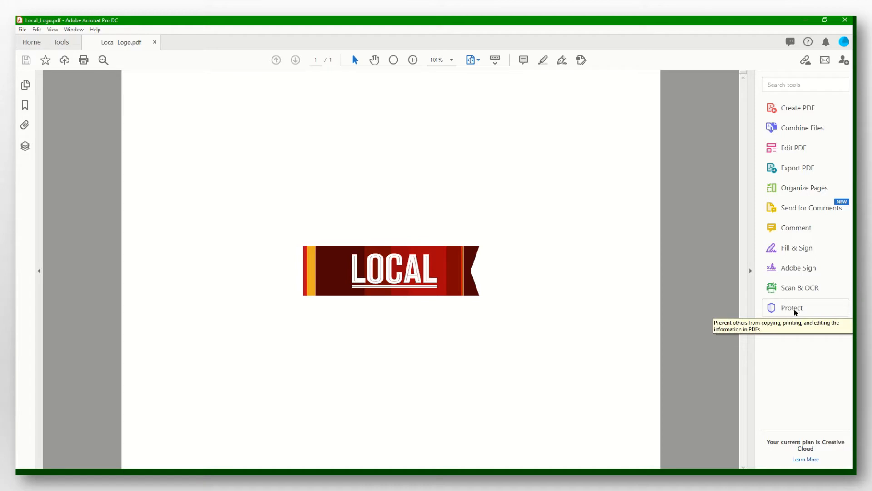
Start password encryption of Local_Logo.pdf via Protect Using Password and Encrypt with Password
click(66, 46)
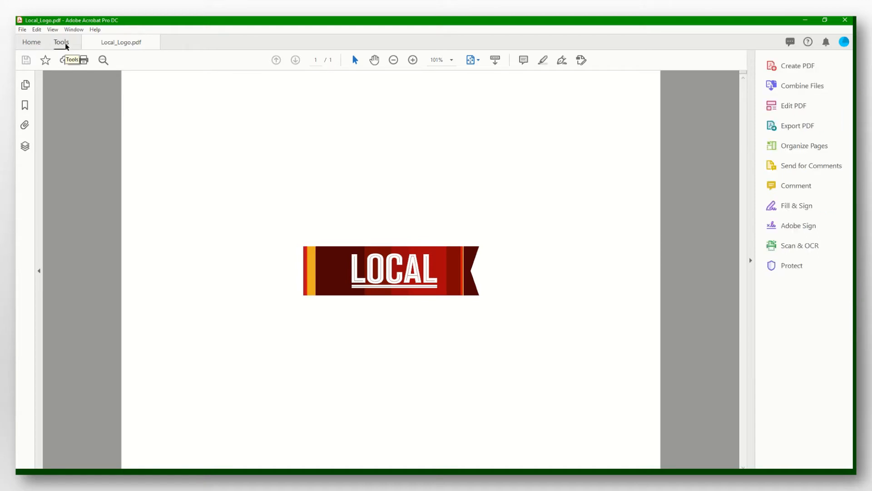
scroll(531, 336, down, 1)
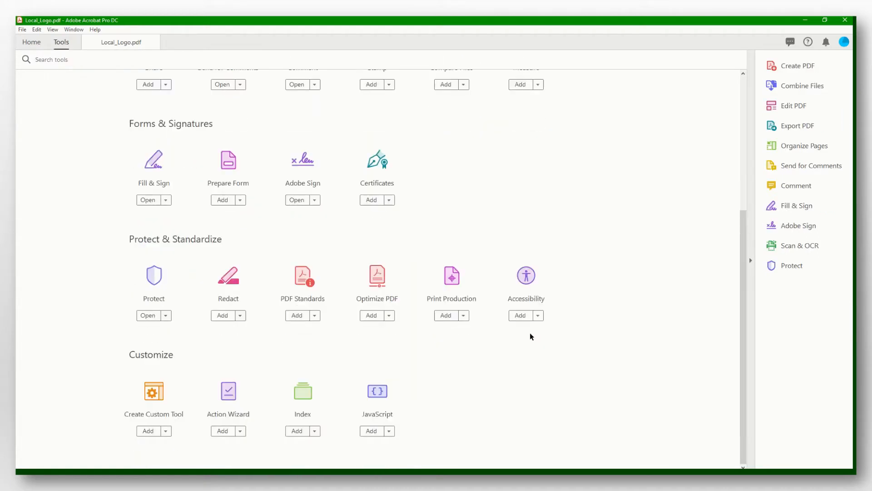
click(157, 278)
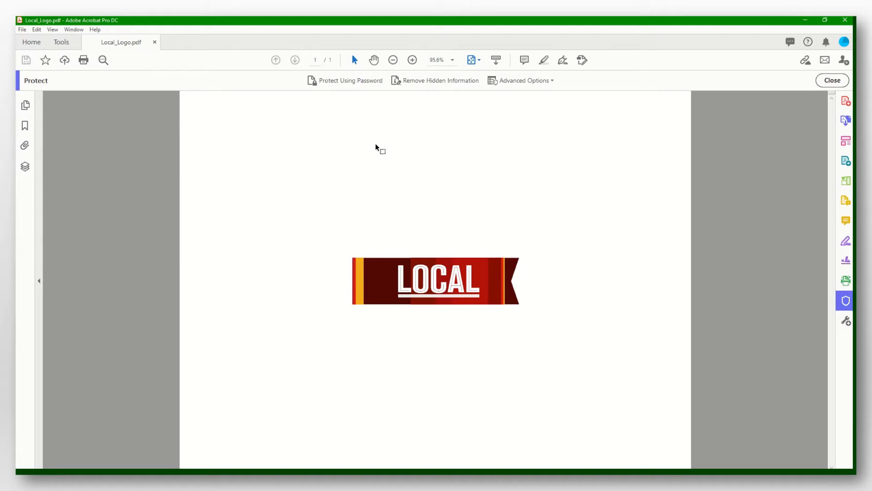
click(335, 81)
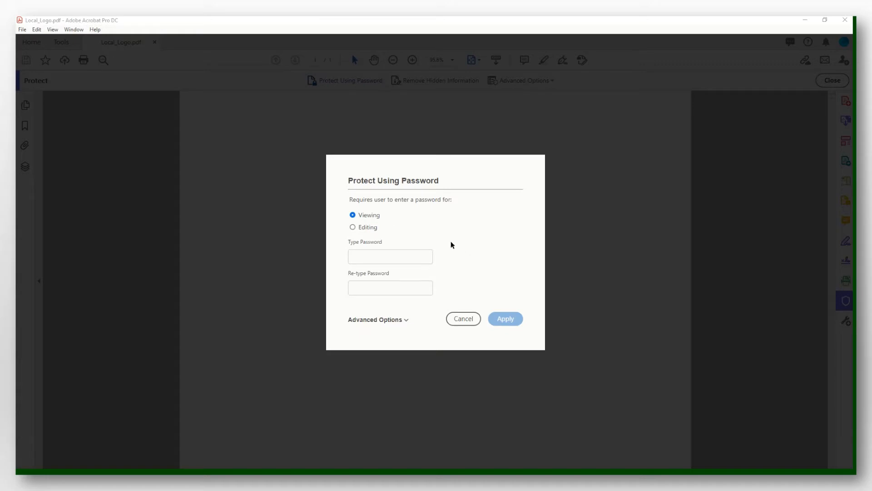
click(406, 320)
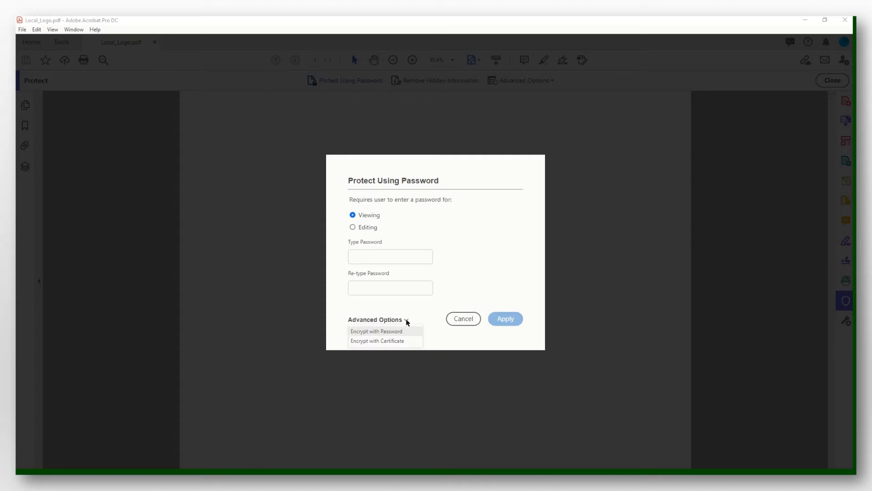
click(379, 332)
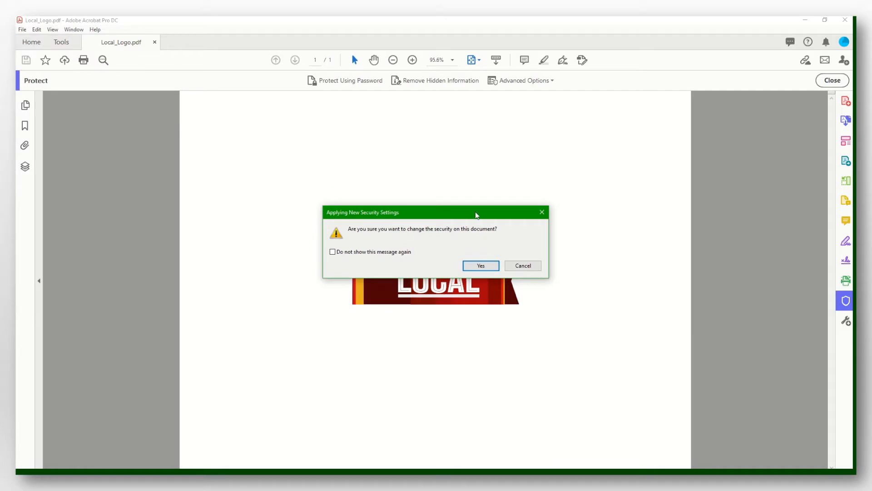
Confirm the security change and require a password to open the document
click(472, 267)
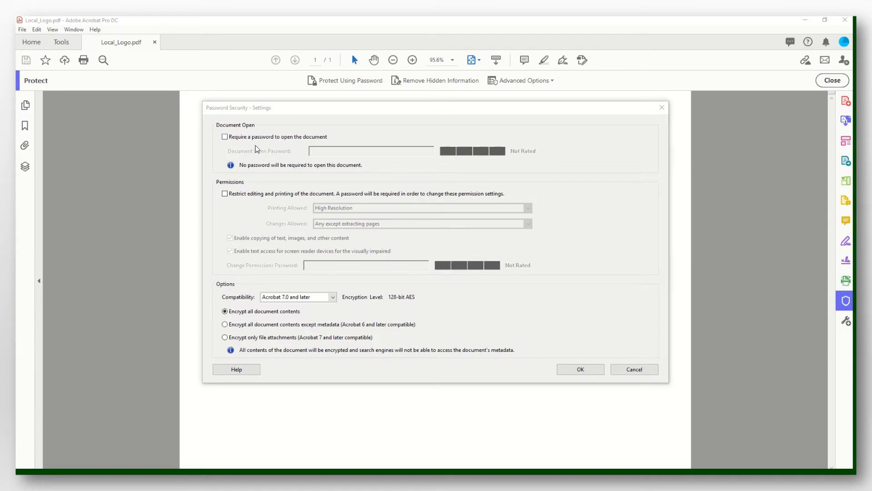
click(227, 139)
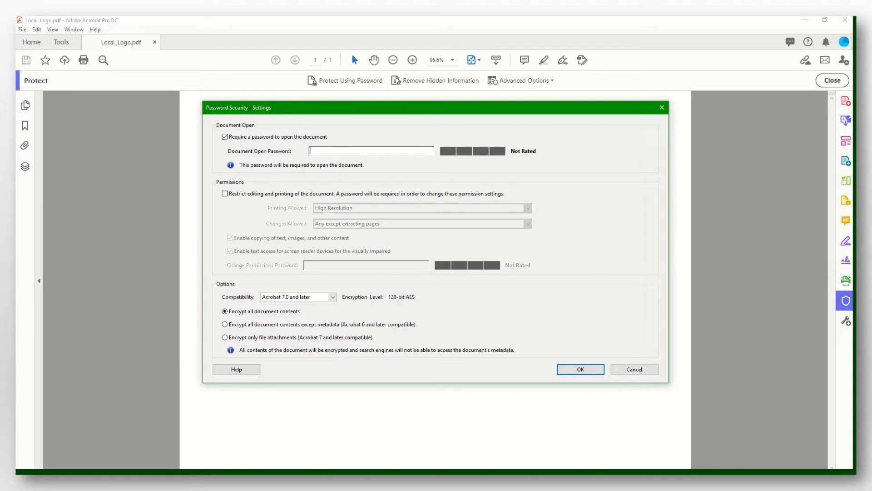
text(1******)
Allow only low-resolution printing and commenting, form filling and signing, protected by a permissions password
click(225, 195)
click(528, 208)
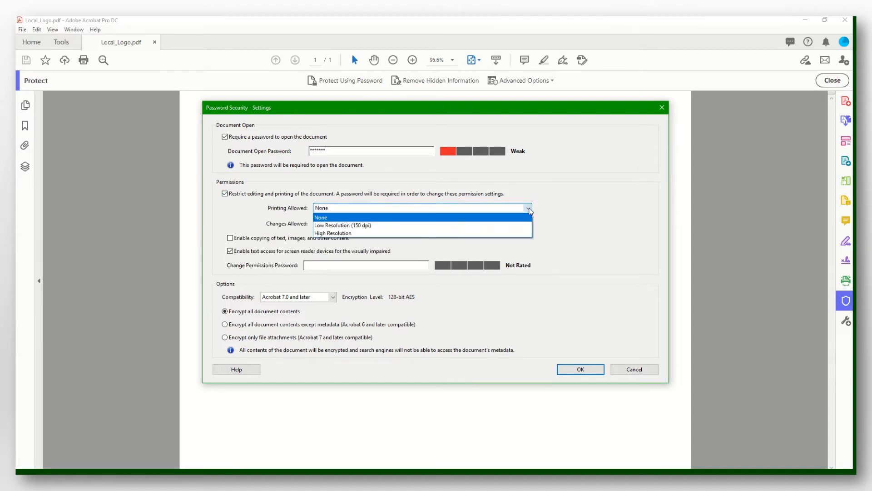
click(463, 225)
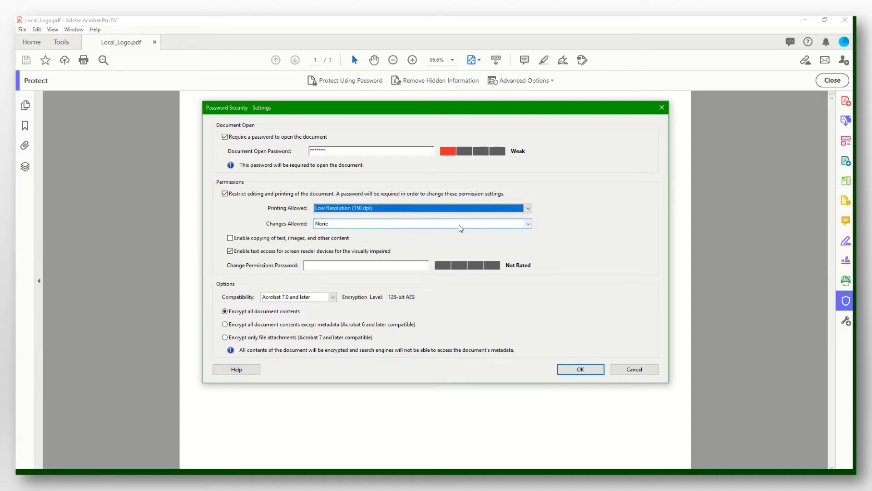
click(528, 224)
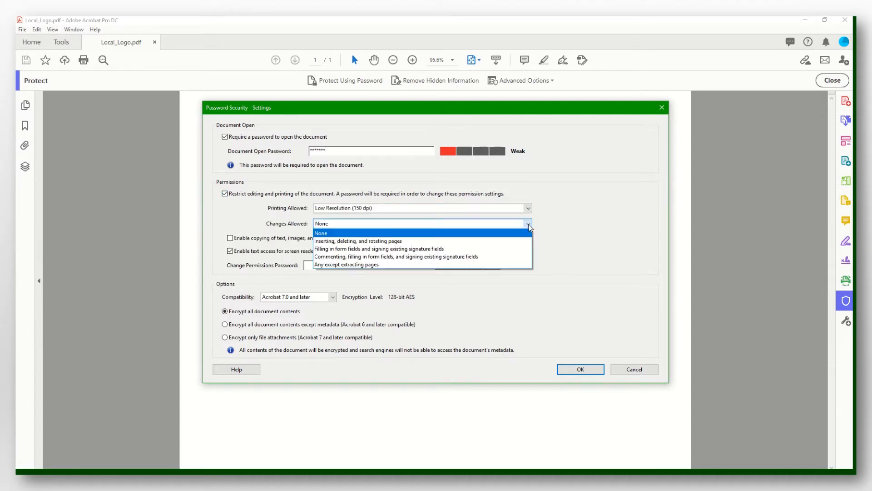
click(443, 257)
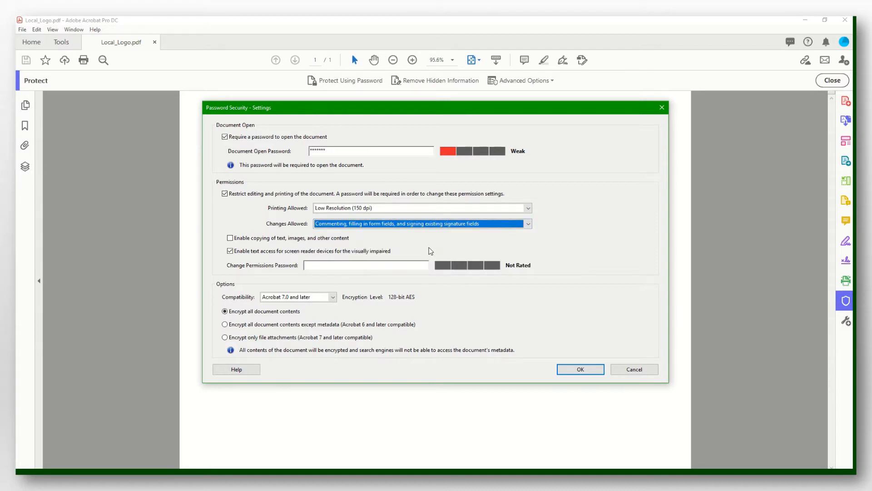
click(340, 265)
text(********)
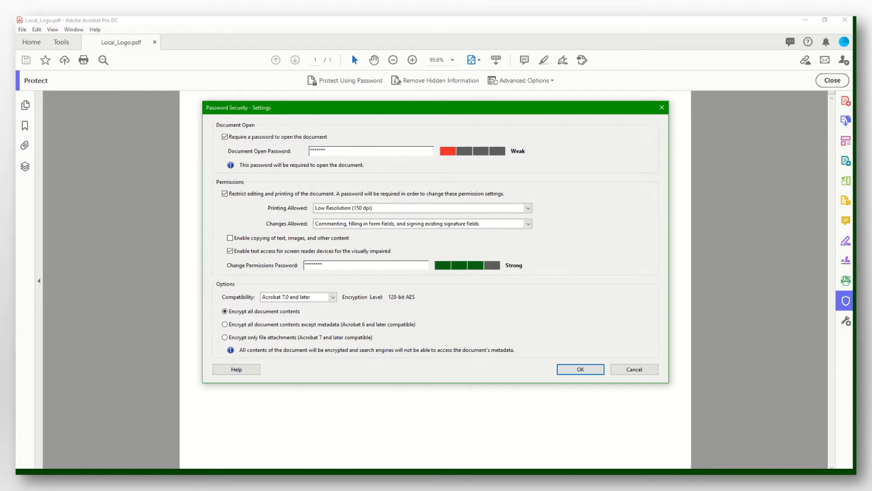
click(581, 370)
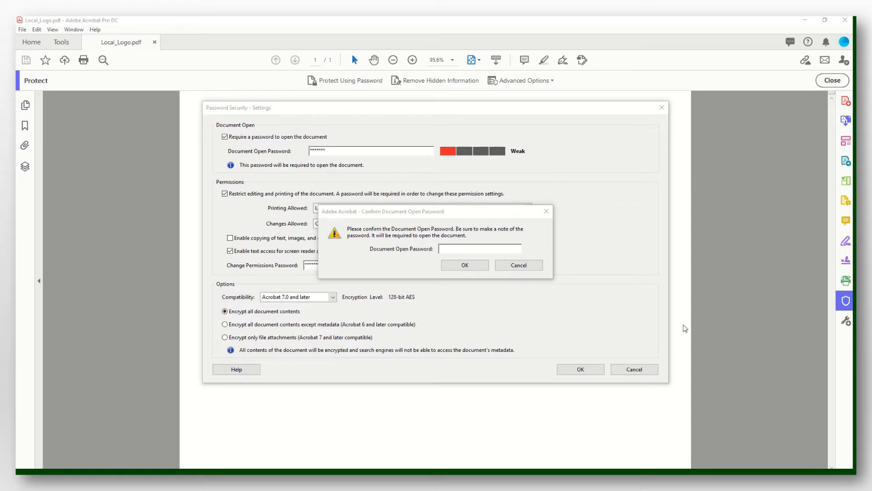
Re-enter the open password and acknowledge the third-party restrictions warning
click(485, 249)
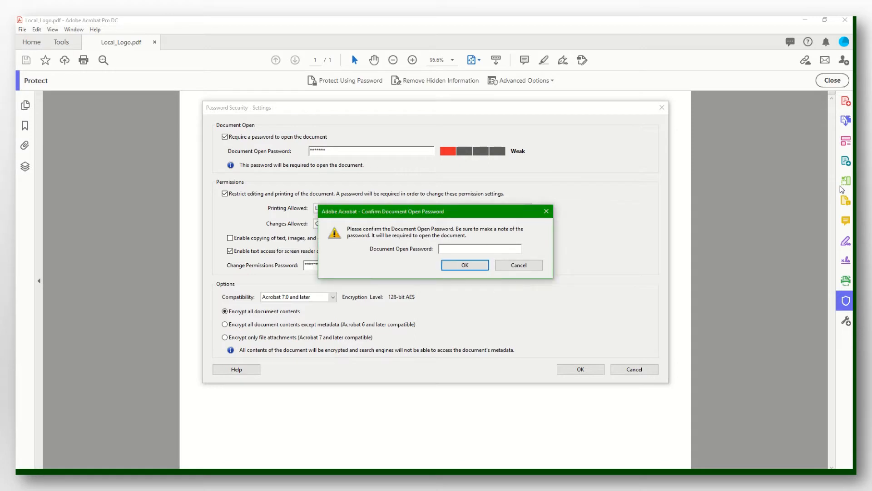
text(*******)
click(469, 266)
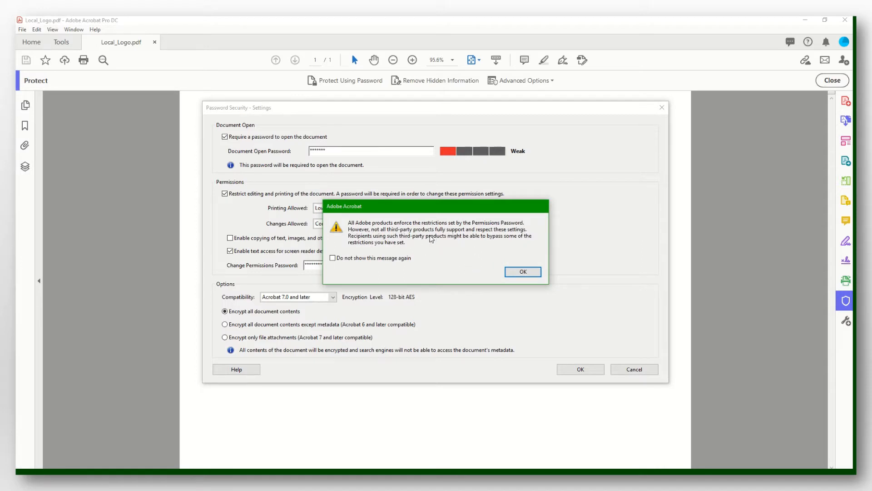
click(333, 258)
click(517, 272)
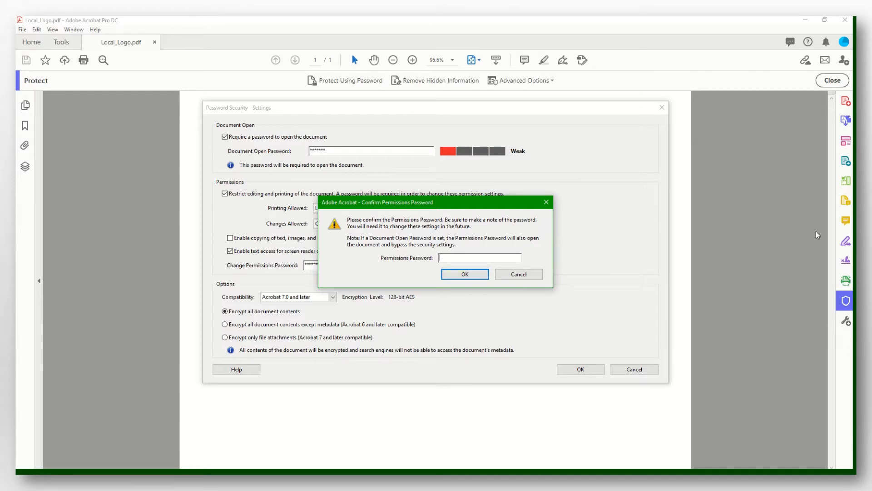
Re-enter the permissions password and dismiss the save reminder for good
text(********)
click(462, 273)
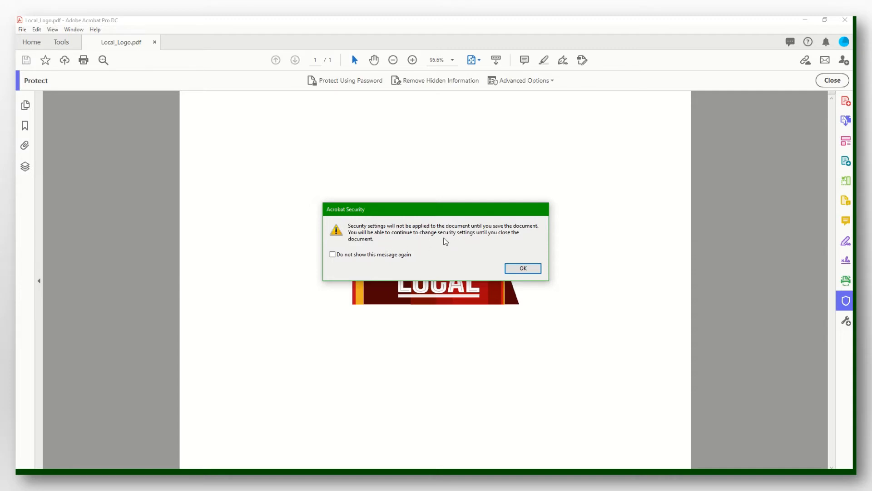
click(333, 255)
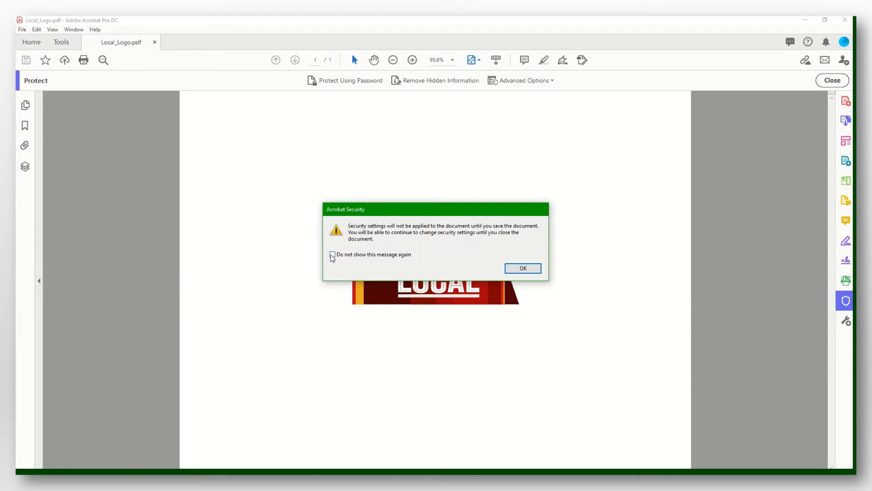
click(522, 268)
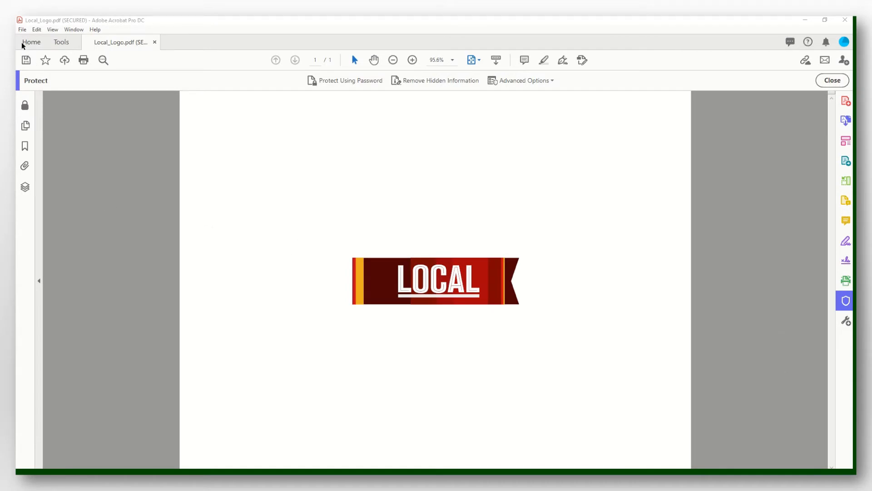
Save the secured copy to Downloads under the new name ending 'Lab 8 - Part 1.pdf'
click(24, 29)
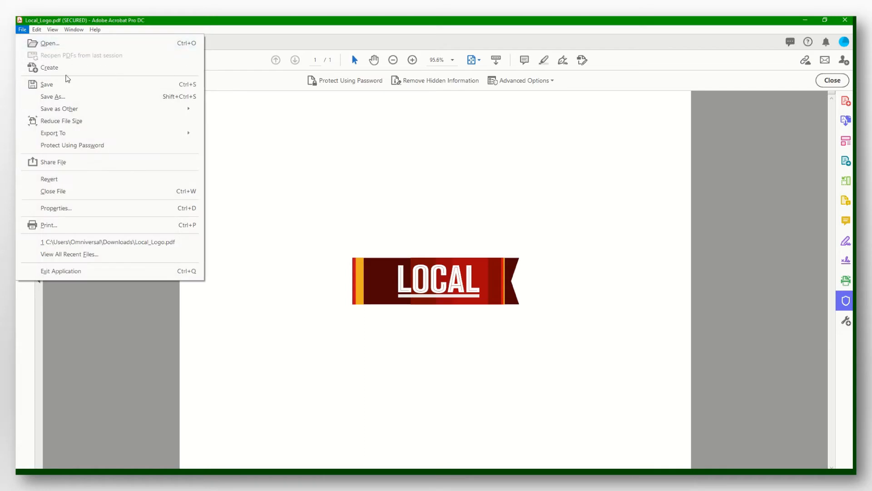
click(78, 96)
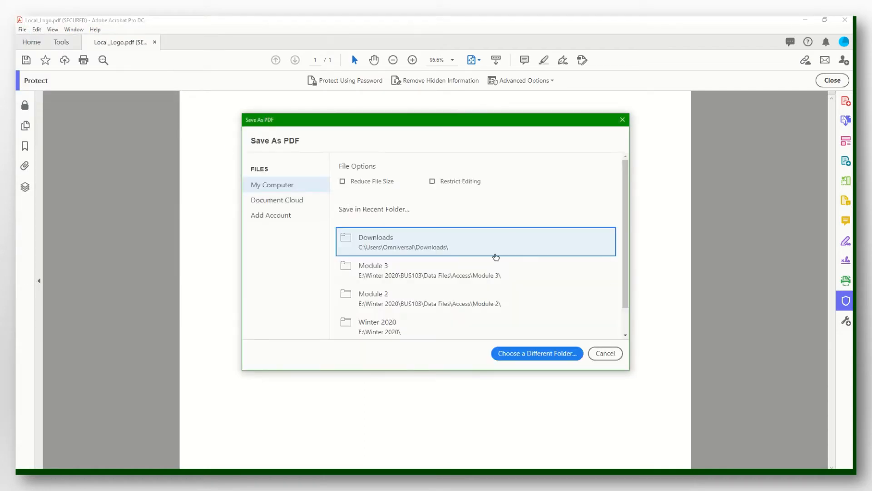
click(493, 253)
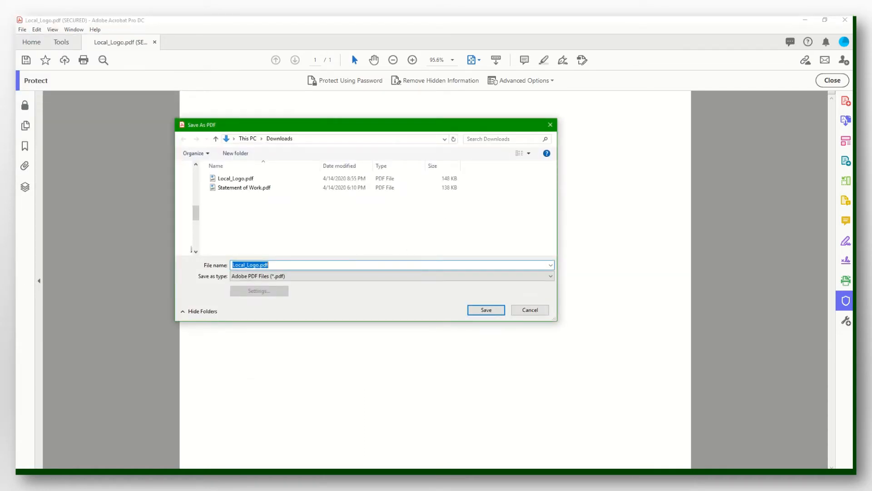
click(486, 310)
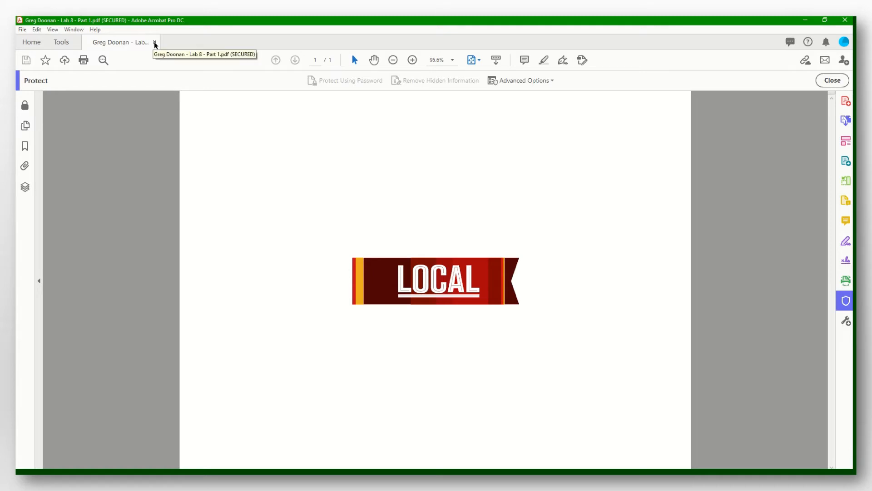
Close the PDF and reopen 'Lab 8 - Part 1.pdf' from Recent files using its open password
click(154, 42)
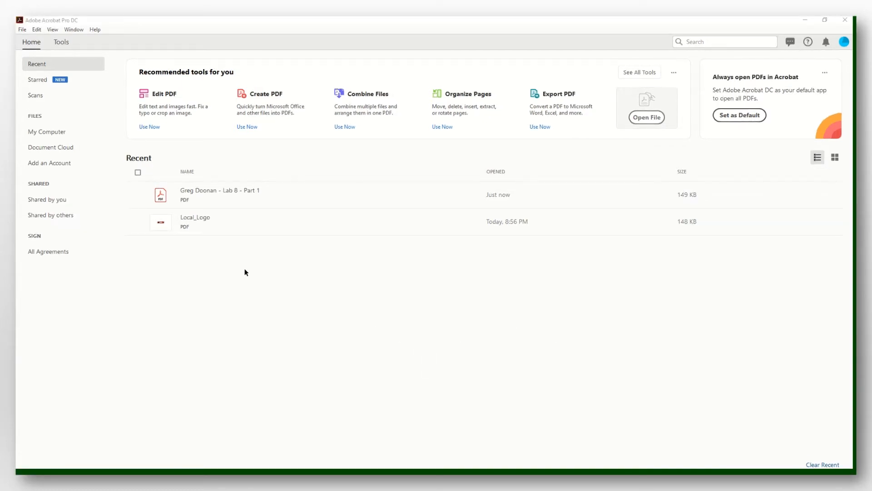
click(219, 190)
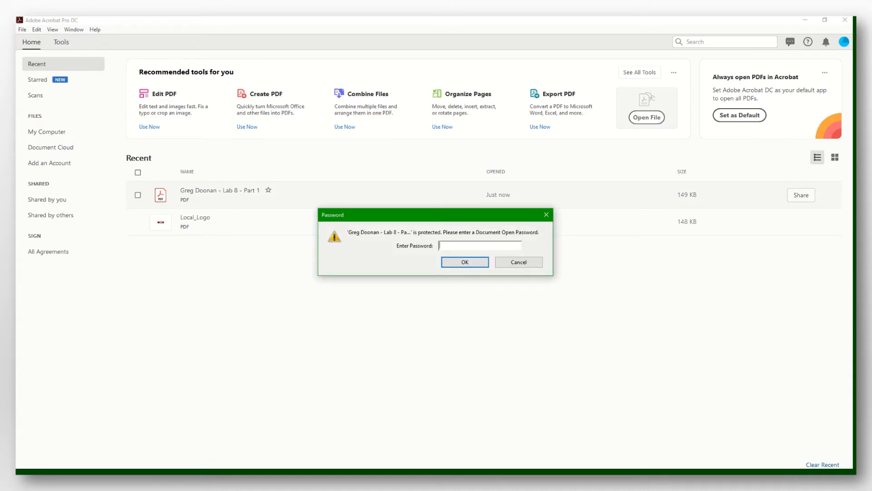
text(*******)
click(461, 264)
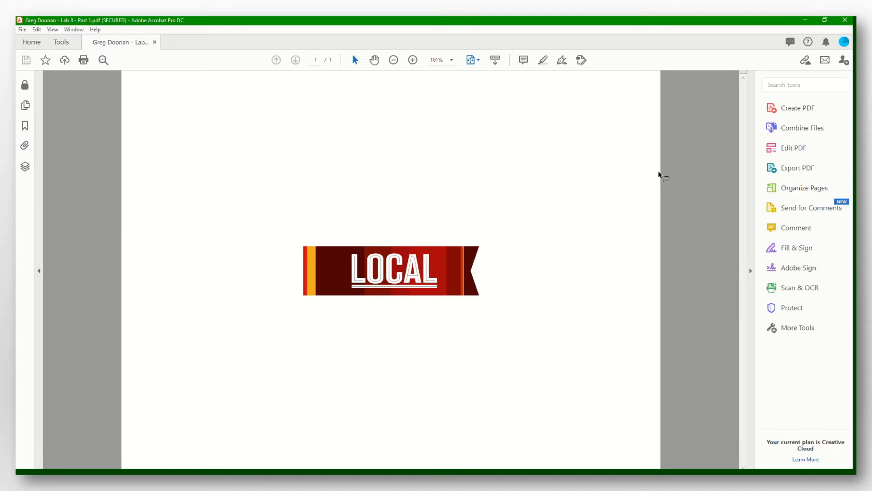
Test editing with the permissions password, then close 'Lab 8 - Part 1.pdf' without saving
click(809, 148)
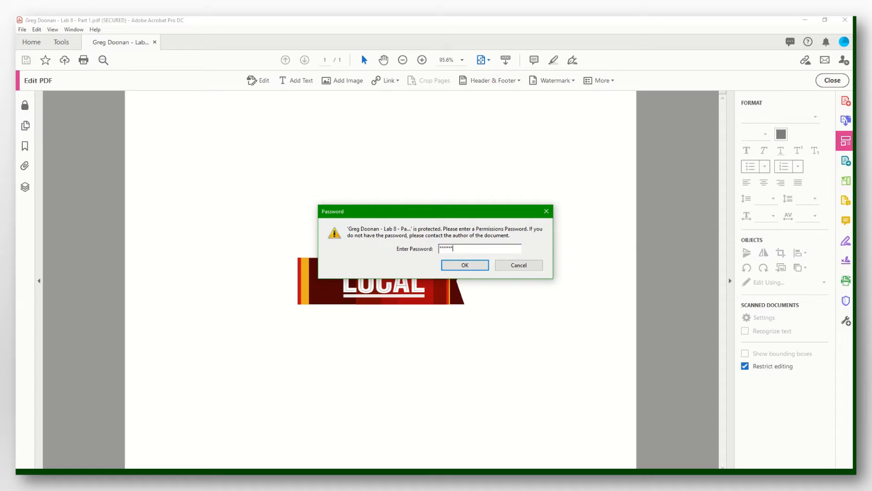
click(465, 266)
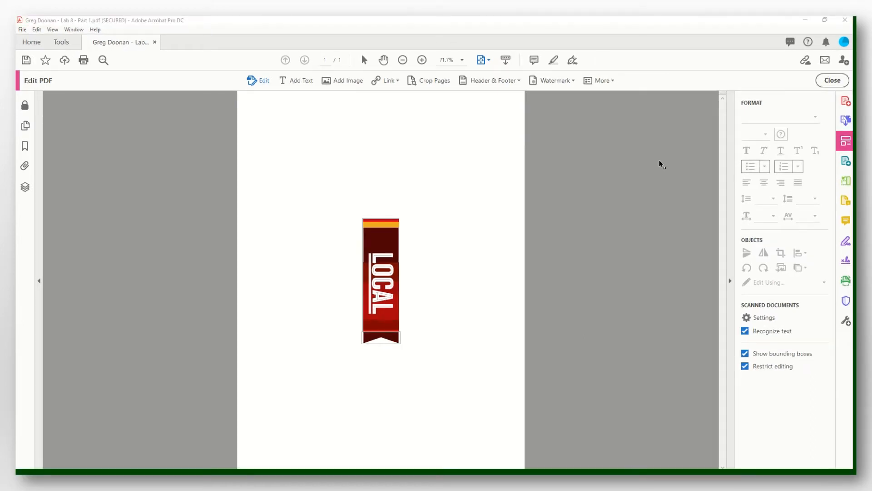
click(828, 85)
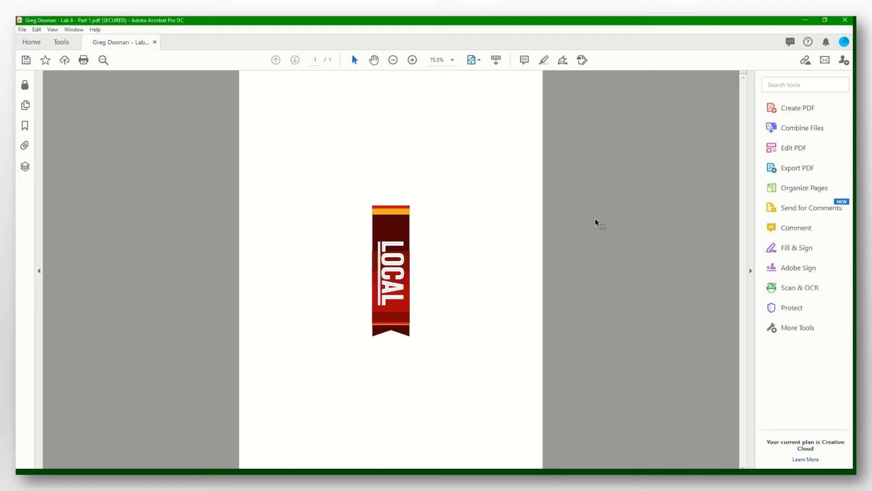
click(155, 42)
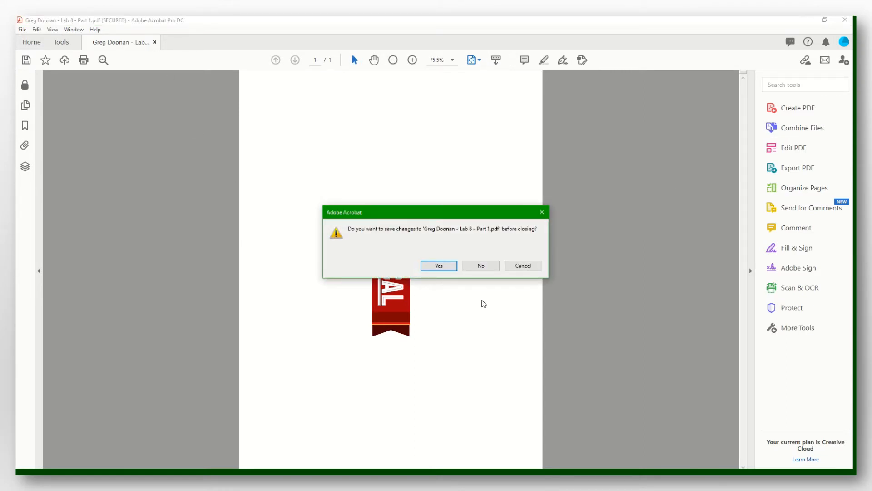
click(477, 268)
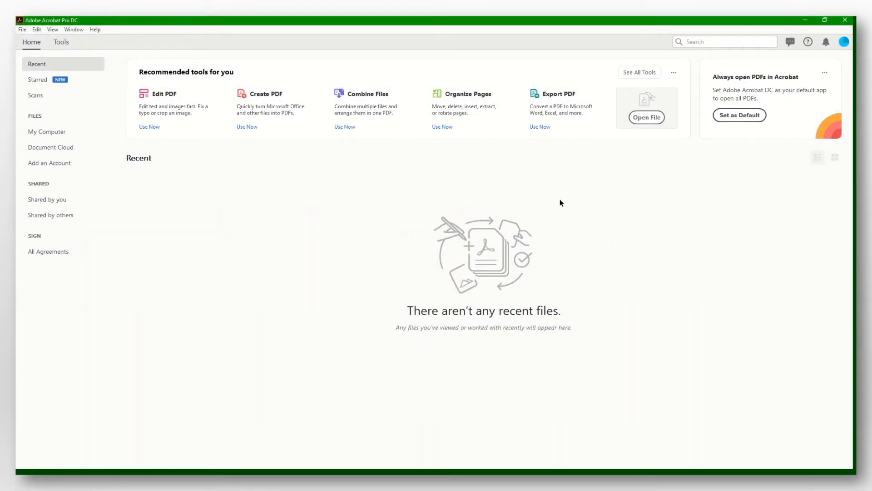
Open Statement of Work.pdf and fit one full page in the window
click(647, 118)
double_click(254, 197)
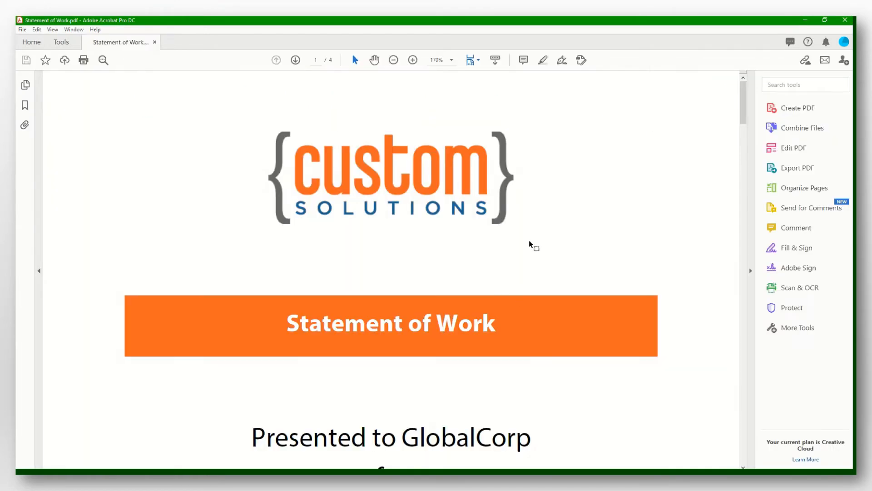
click(479, 61)
click(508, 87)
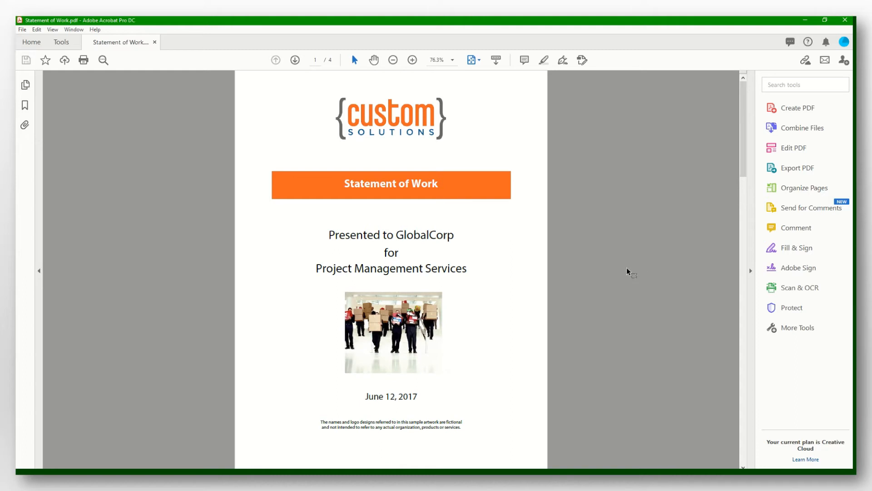
Start Prepare Form on the document with 'requires signatures' ticked
click(71, 42)
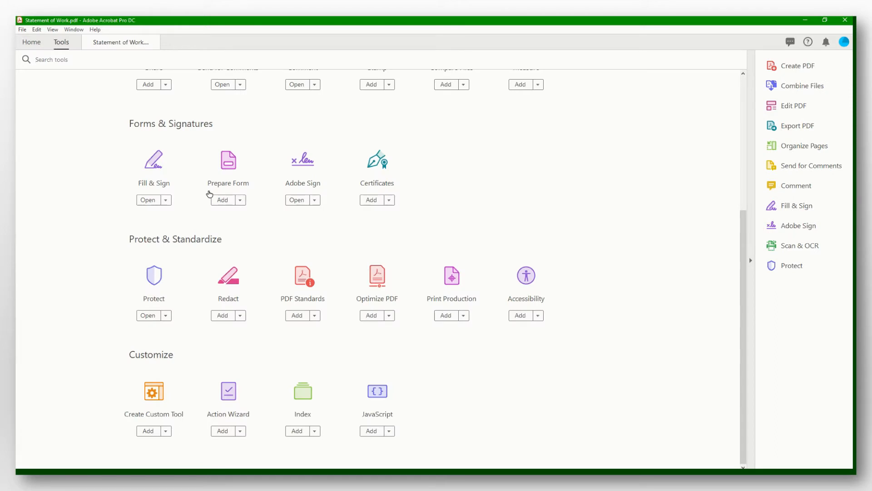
click(228, 171)
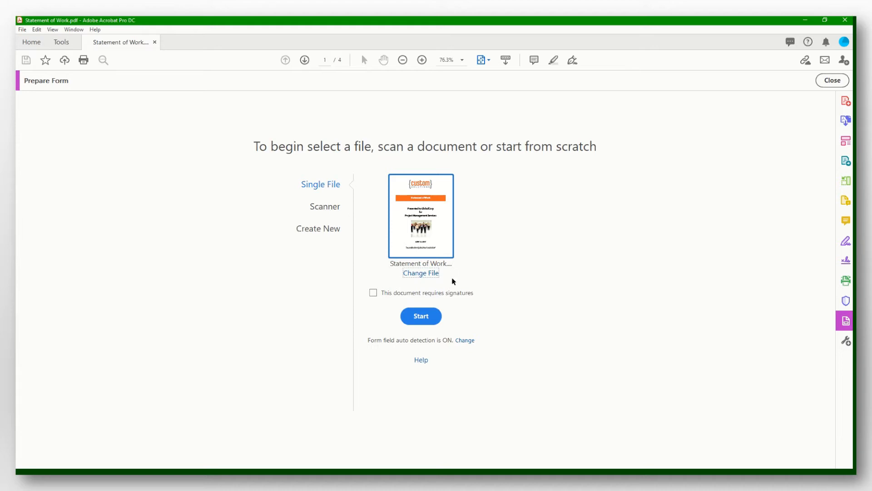
click(373, 293)
click(429, 320)
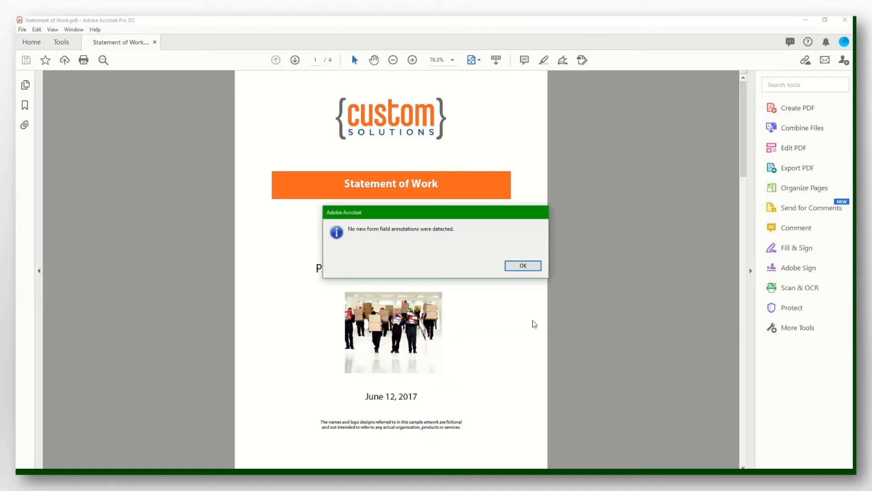
Show the last page's Authorization and Signature blocks at 100% with the signature field tool selected
click(522, 266)
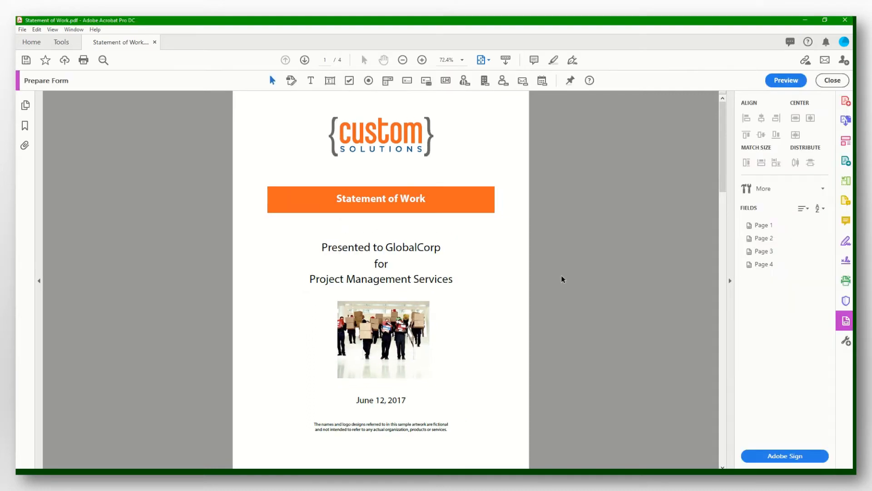
key(End)
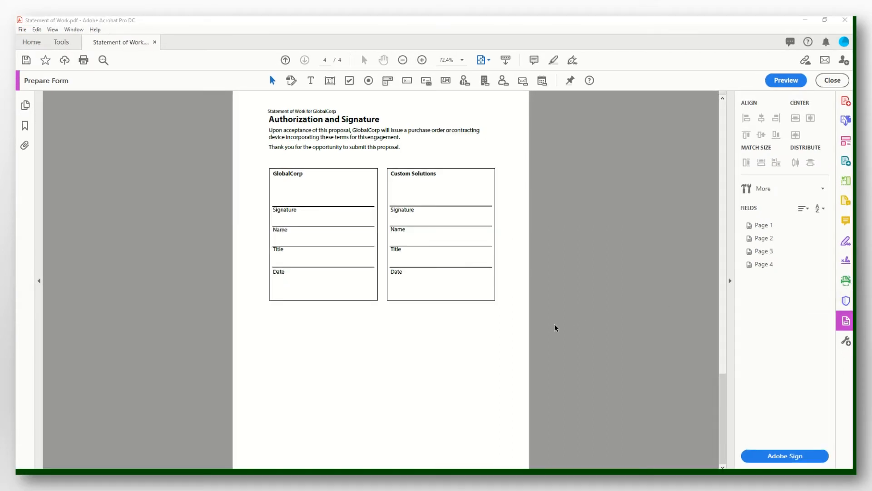
click(421, 60)
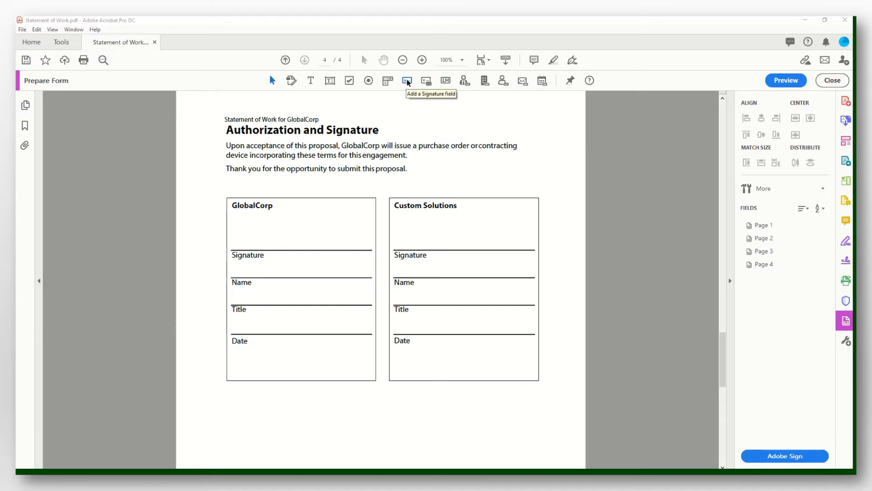
click(407, 82)
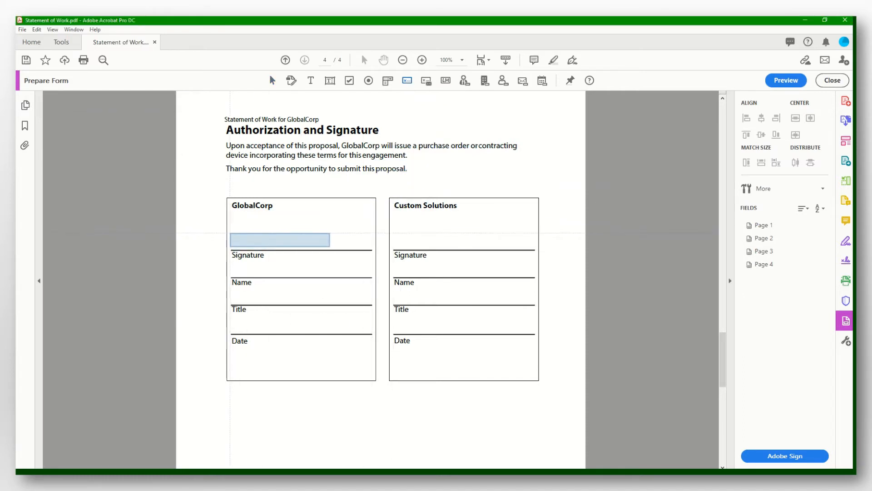
Place Signer signature, name, title and date fields above the four GlobalCorp lines
click(230, 233)
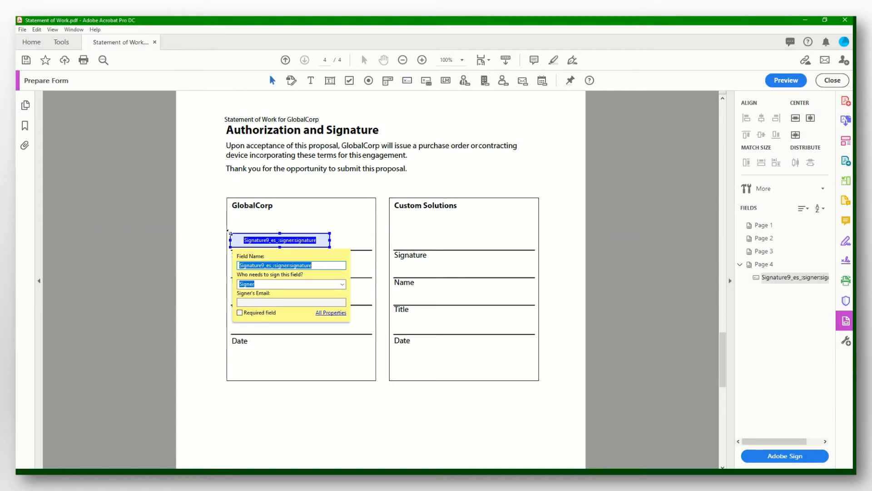
click(343, 285)
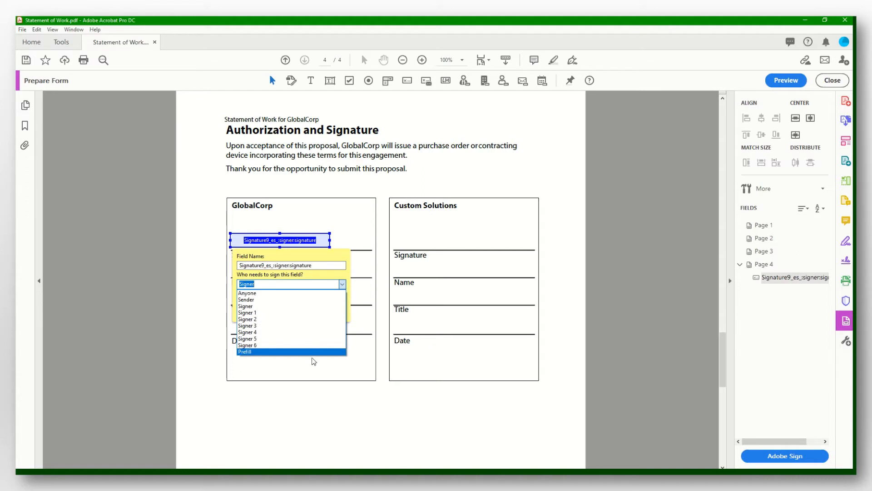
click(311, 307)
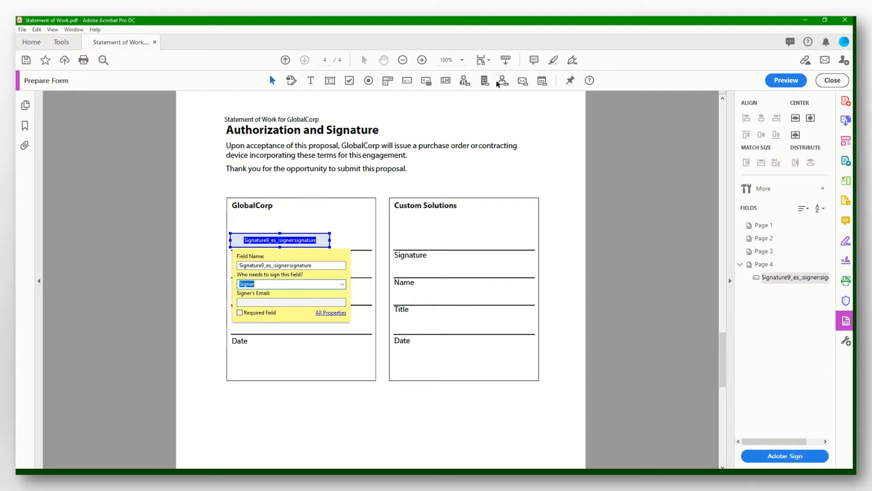
click(502, 83)
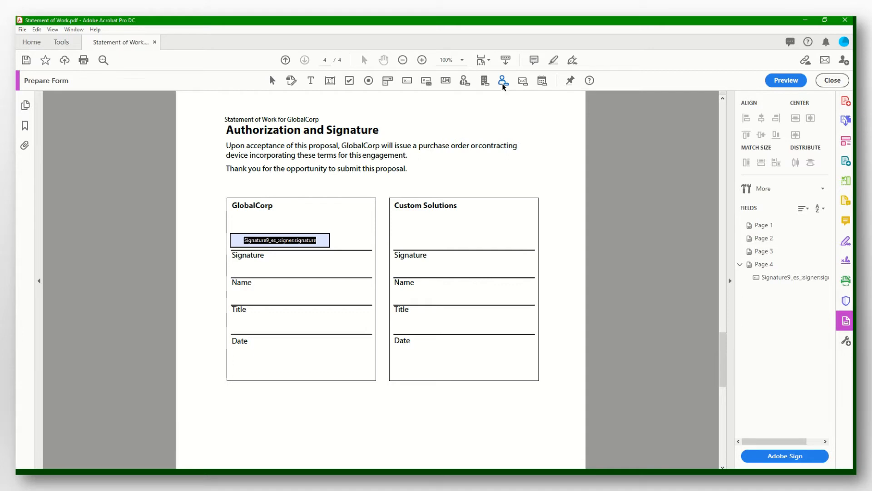
click(503, 82)
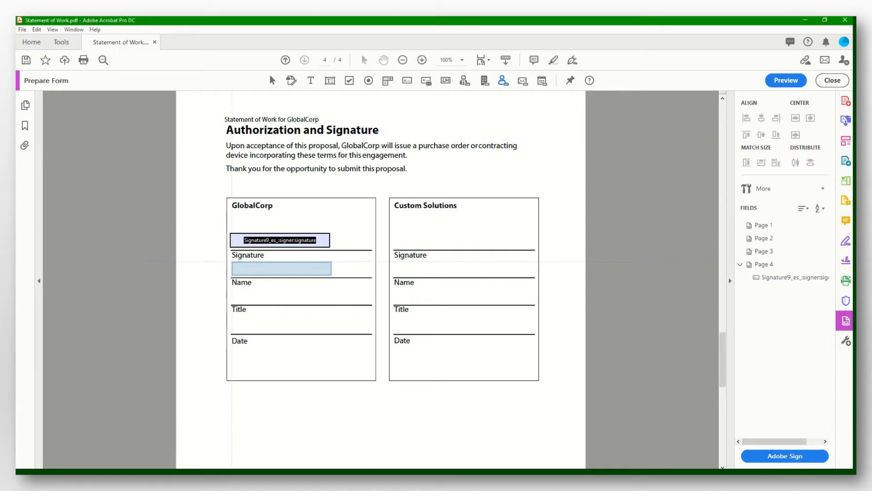
click(232, 263)
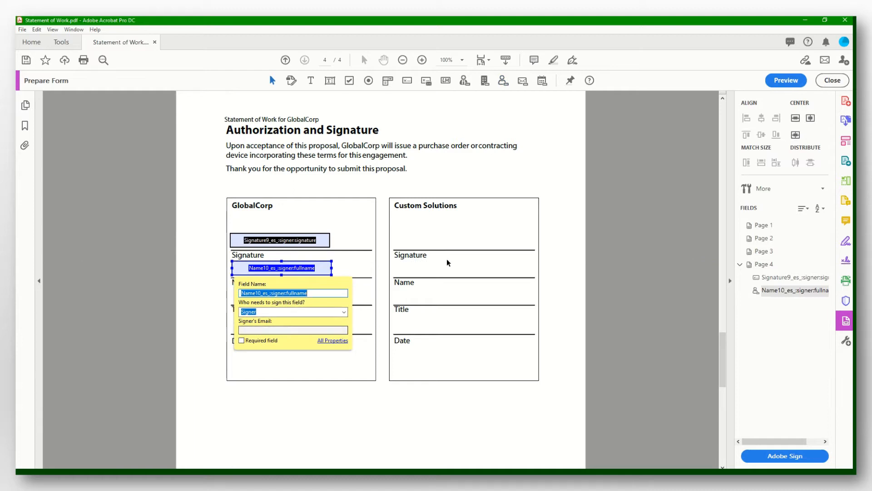
click(464, 82)
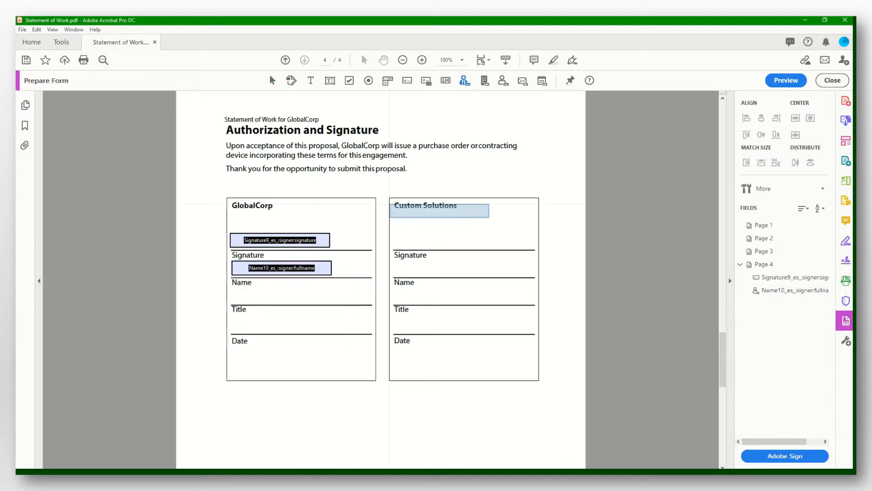
click(232, 291)
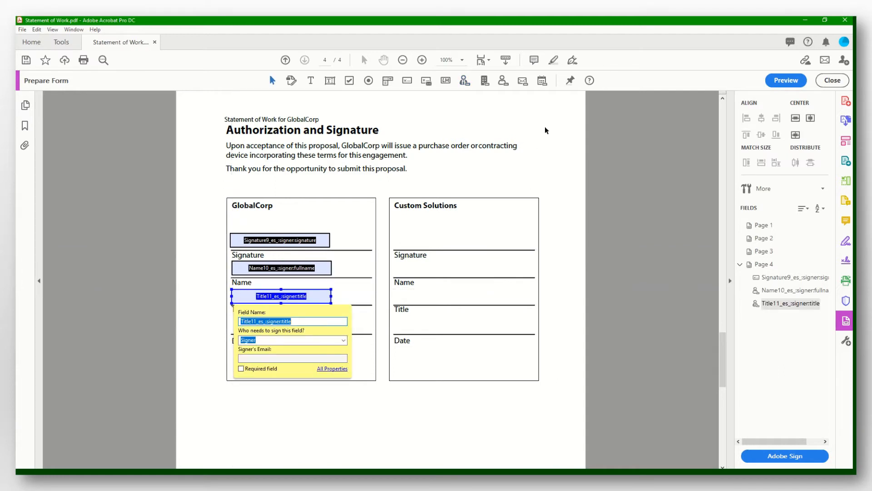
click(542, 80)
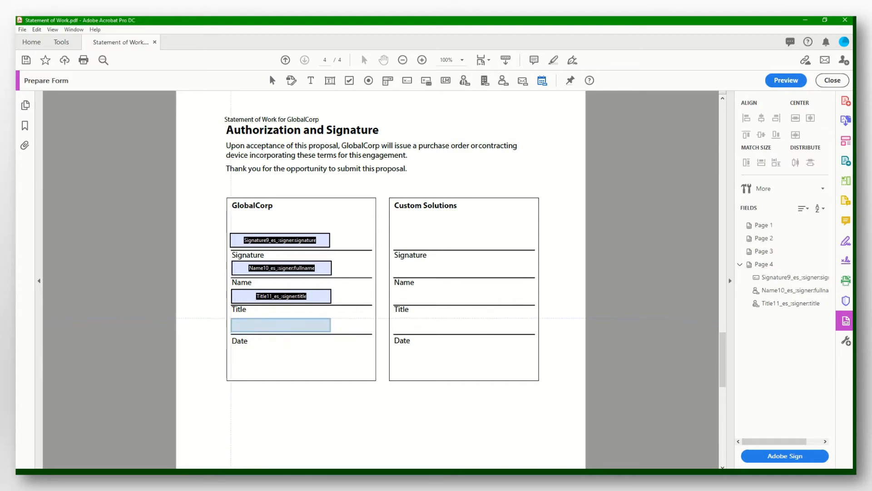
click(233, 320)
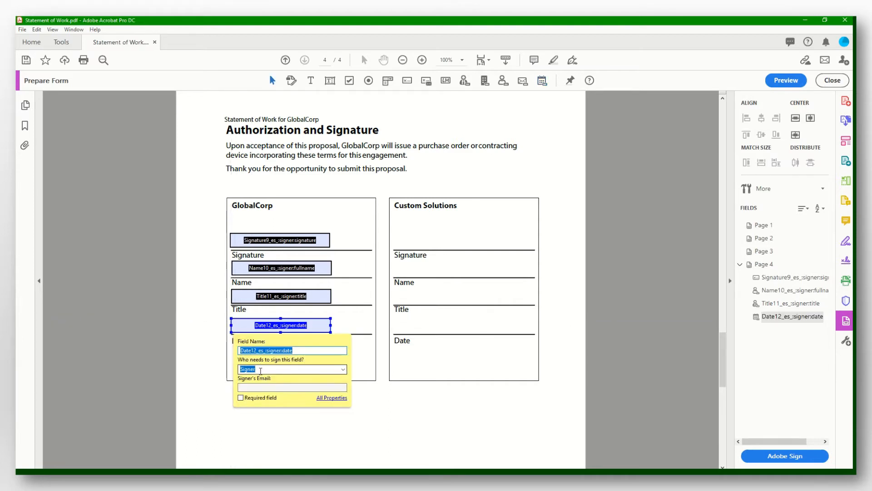
click(400, 411)
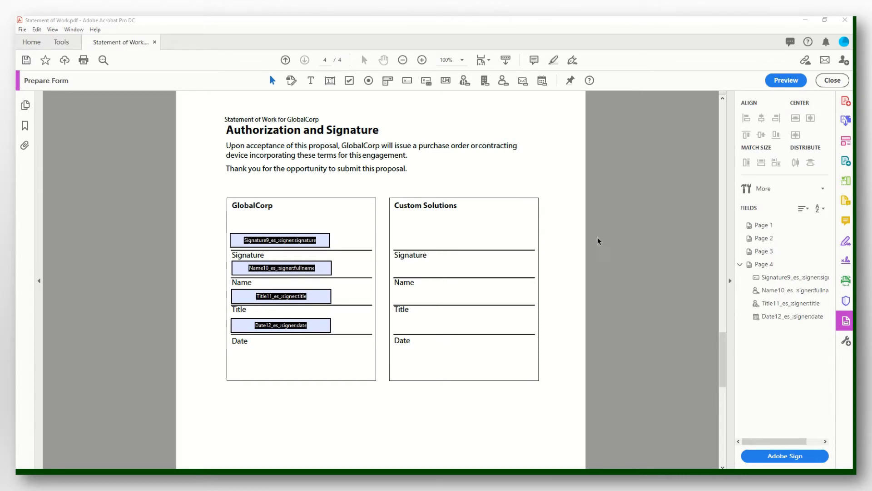
Add signature and name fields in the Custom Solutions box, both assigned to Sender
click(409, 83)
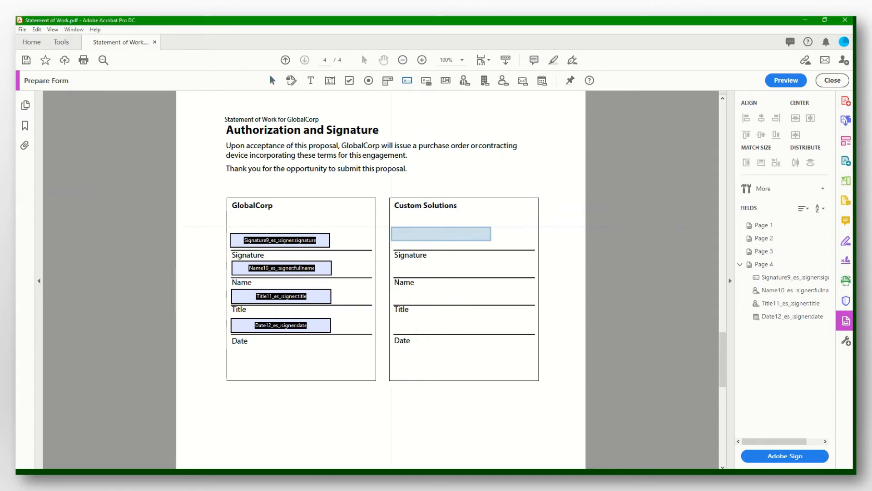
click(393, 233)
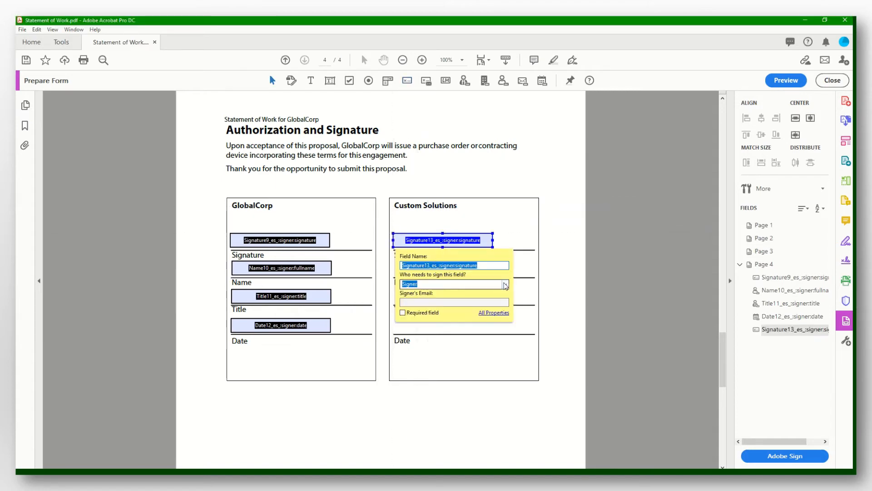
click(507, 284)
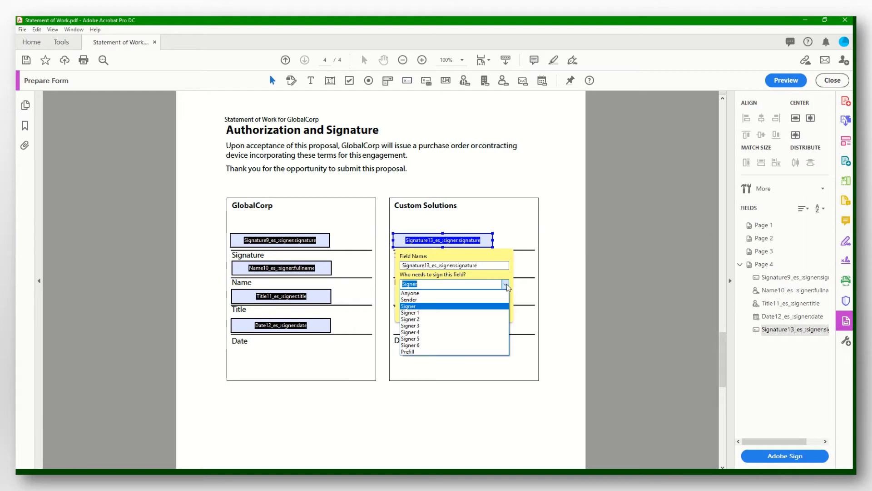
click(476, 299)
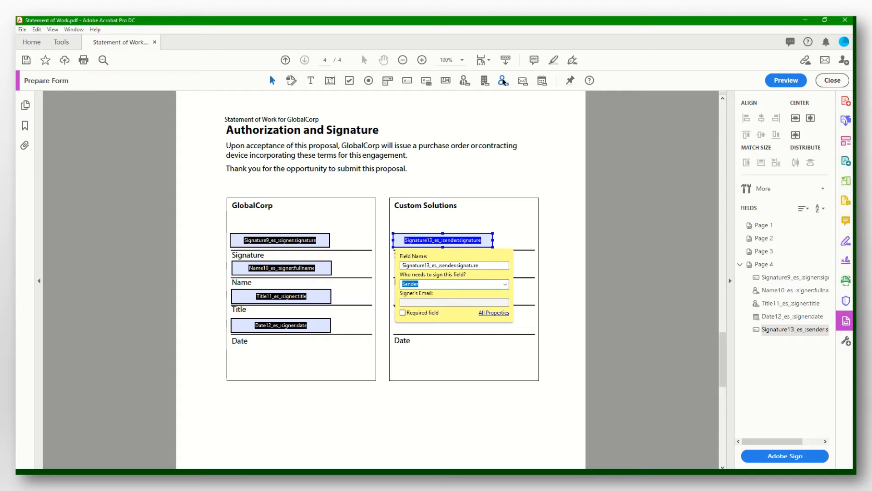
click(504, 82)
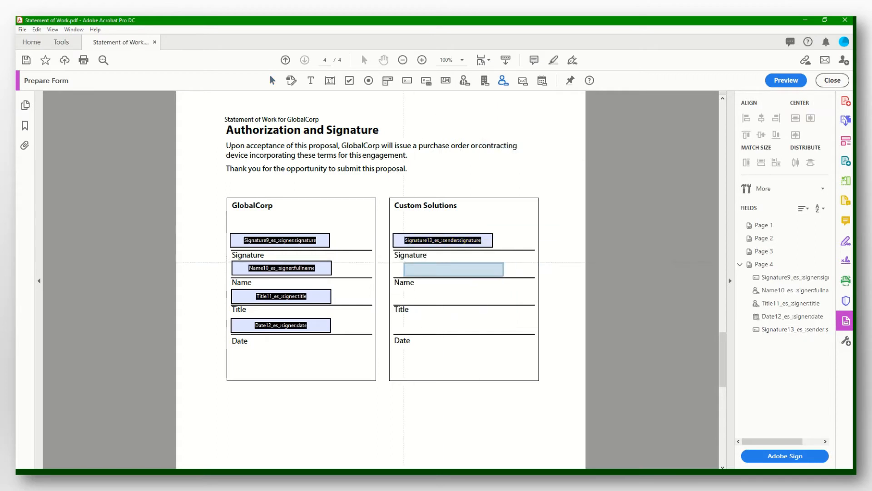
click(394, 263)
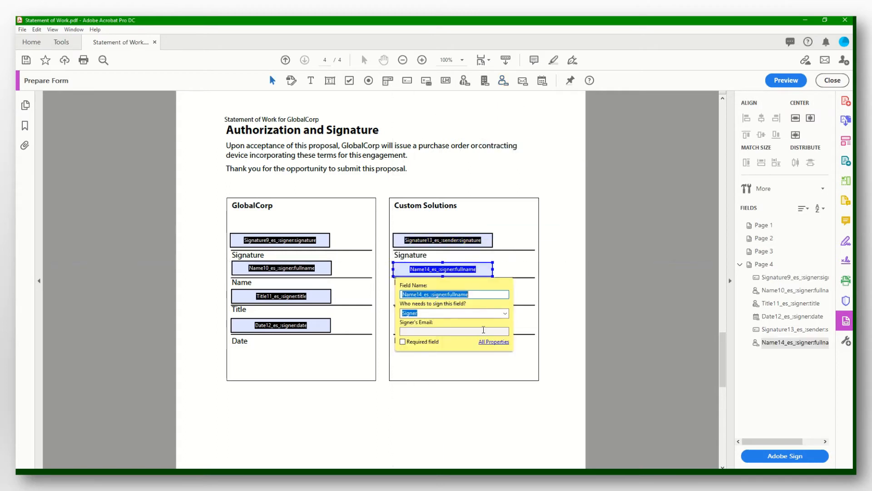
click(505, 313)
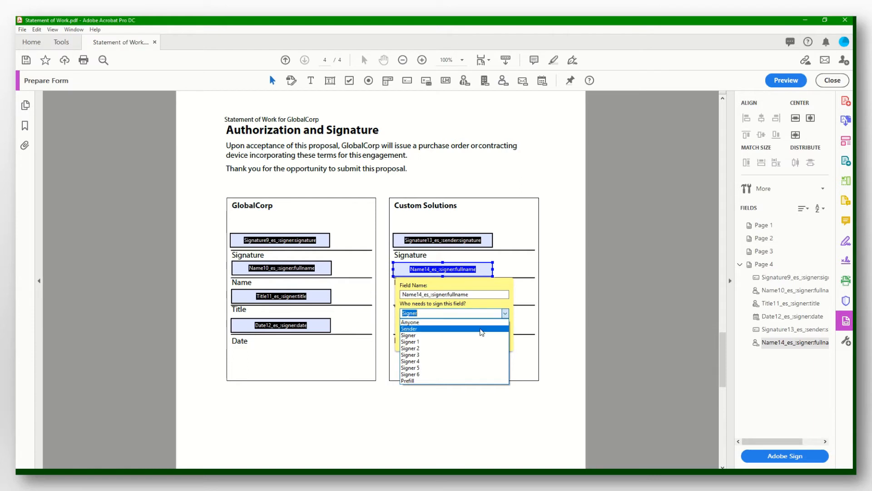
click(482, 329)
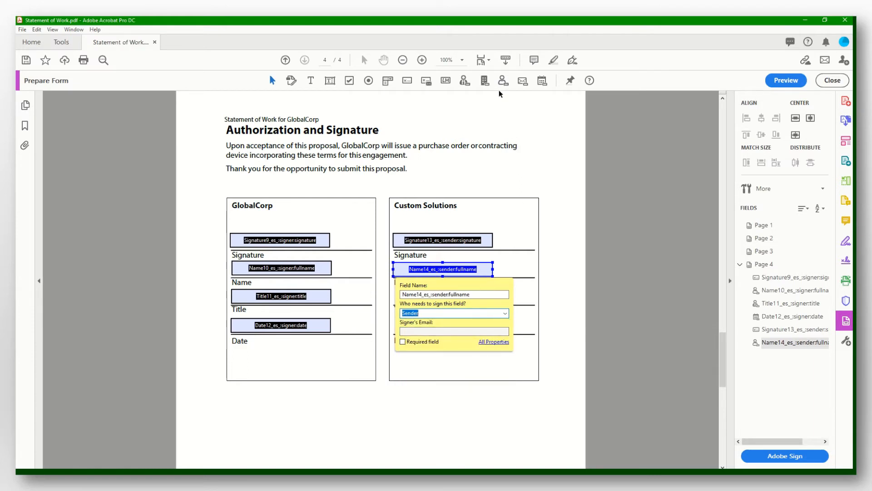
Add Sender title and date fields on the Custom Solutions Title and Date lines
click(464, 81)
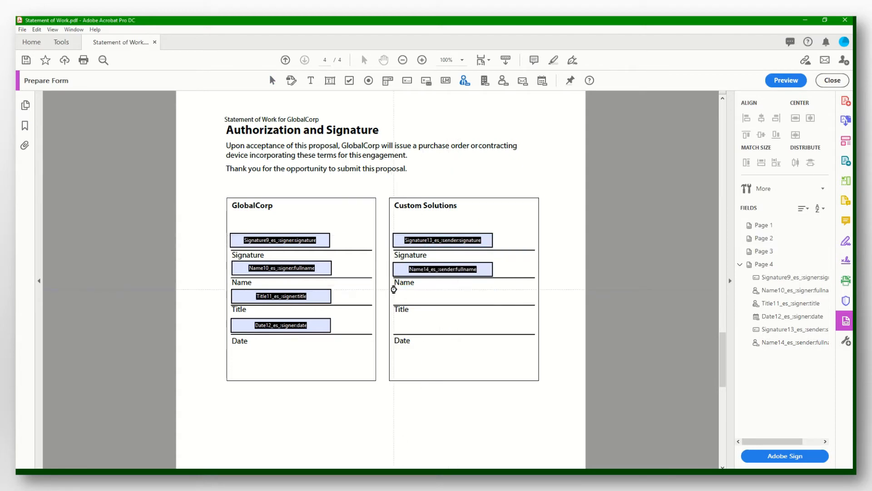
click(443, 296)
click(506, 340)
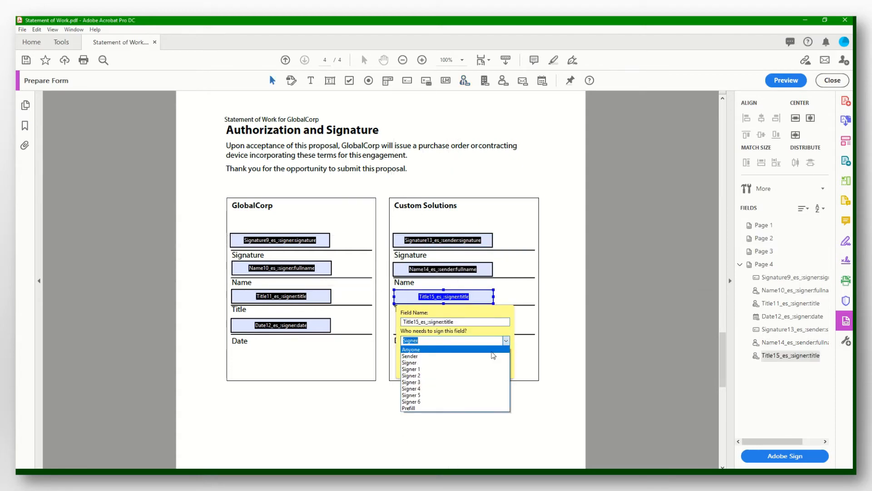
click(491, 359)
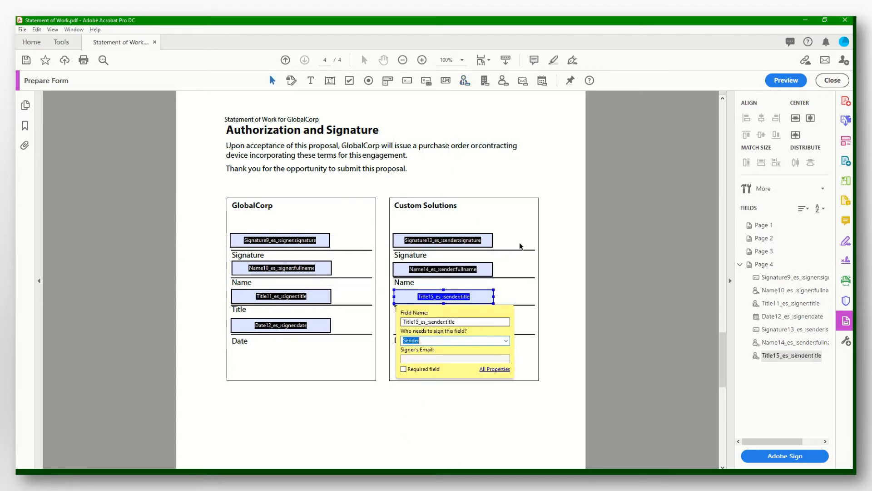
click(542, 81)
click(443, 326)
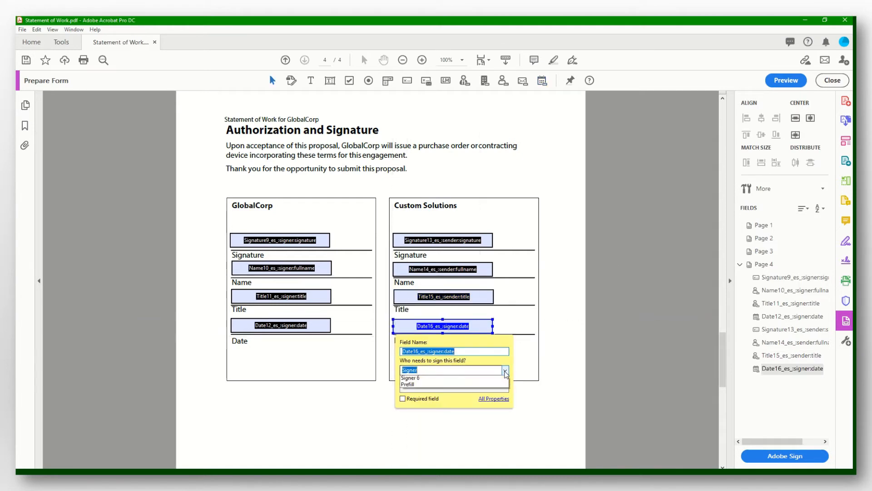
click(505, 370)
click(464, 385)
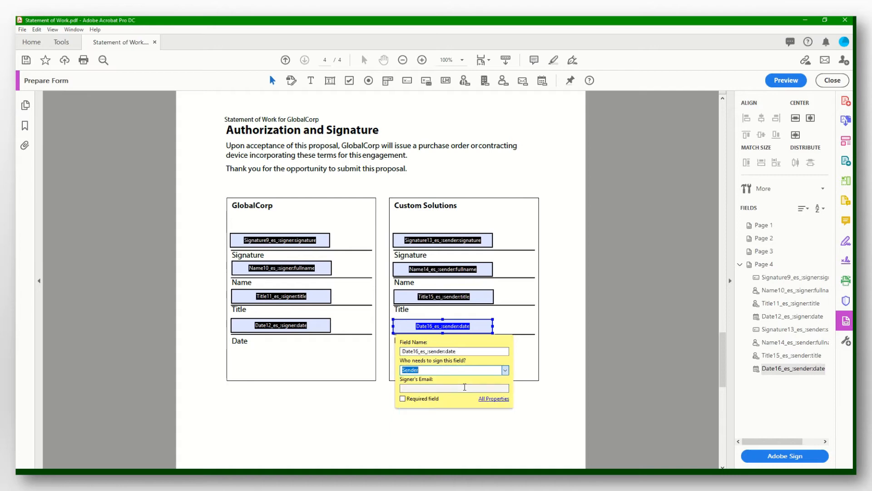
click(556, 412)
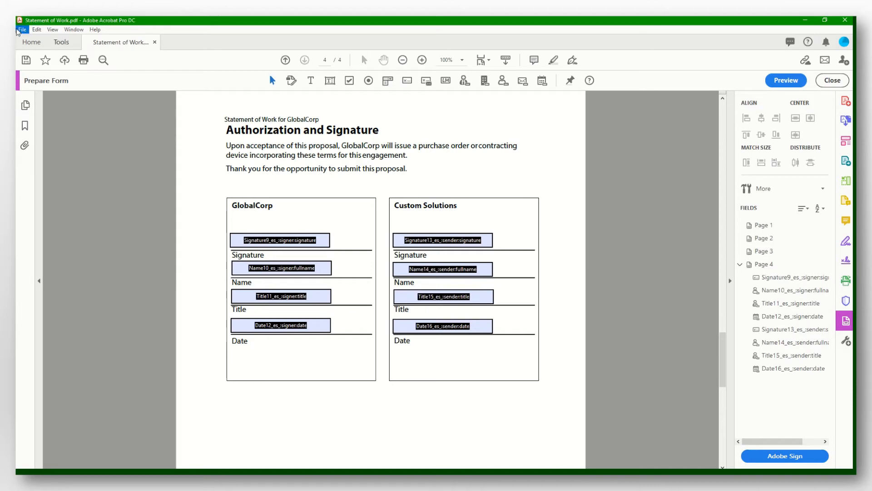
Save the form as a new PDF in Downloads, pasting in the Lab 8 - Part 2 file name
click(19, 31)
click(45, 98)
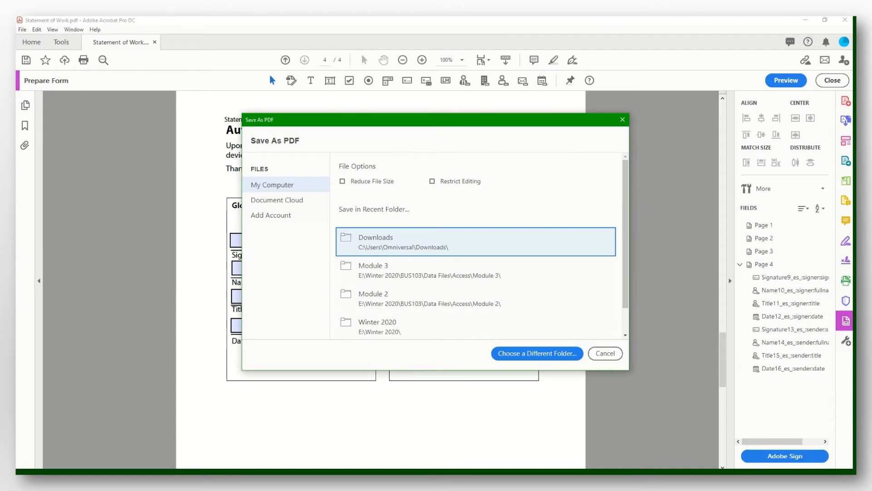
key(Return)
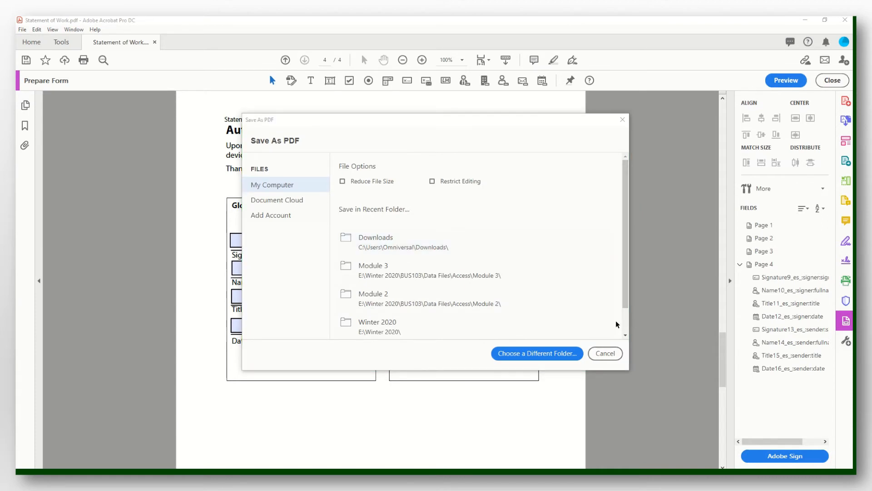
click(450, 249)
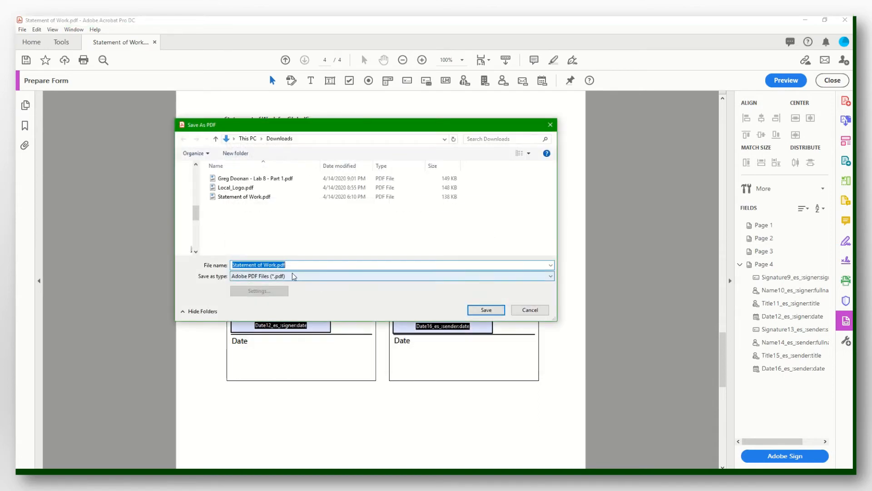
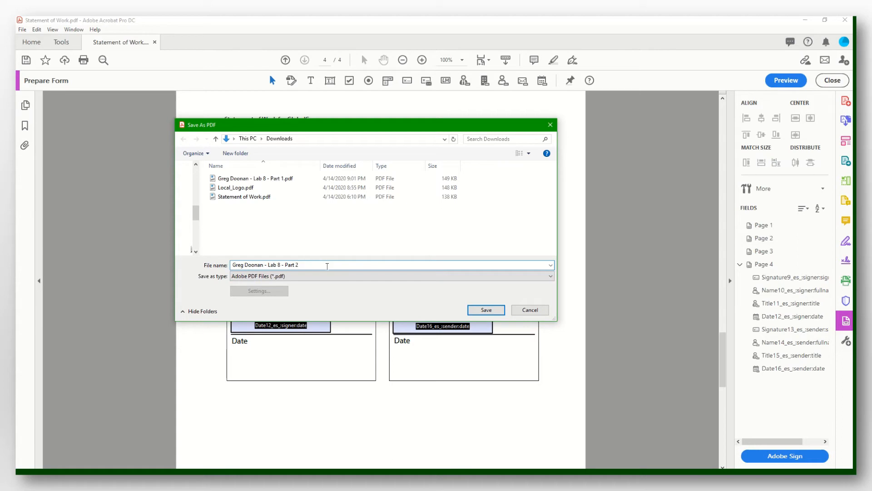
click(485, 309)
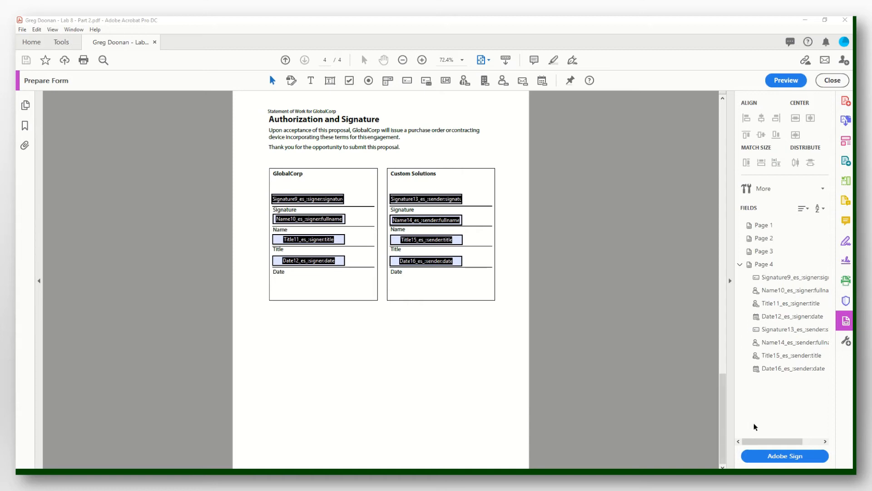
Launch an Adobe Sign request and expand it to the full Add signers form
click(783, 459)
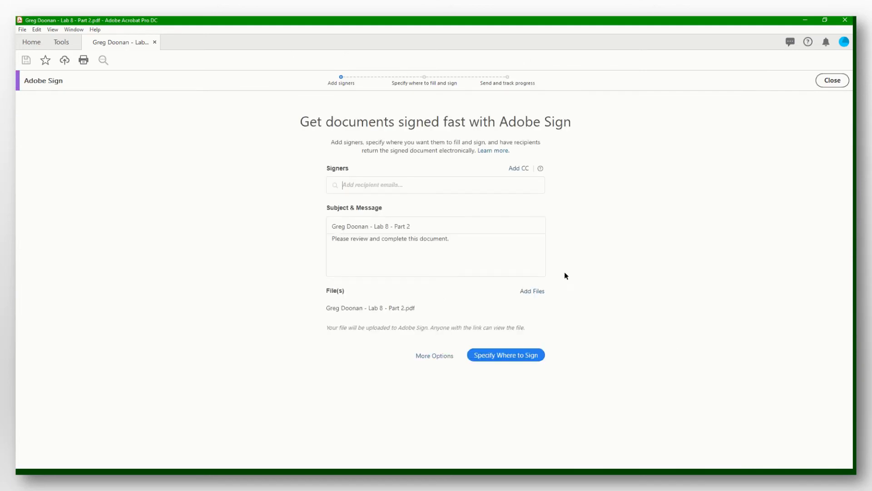
click(431, 357)
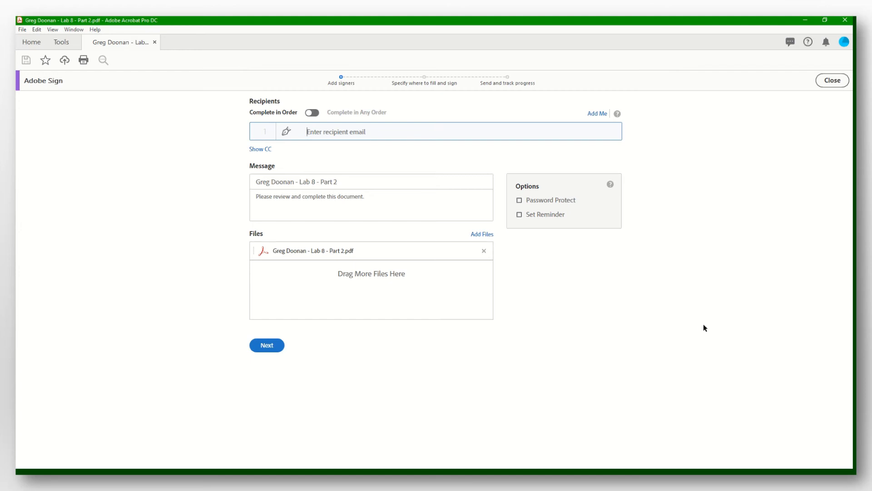
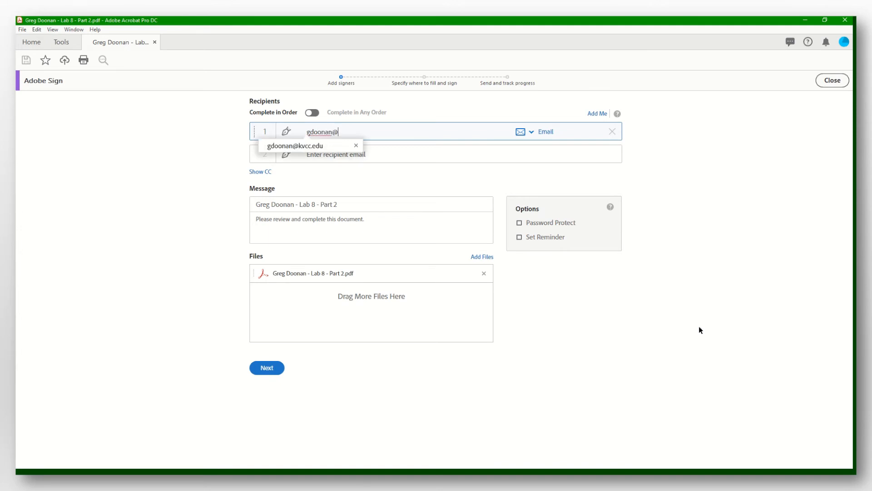
Enter the college e-mail address as first signer, then add Myself as second signer
click(309, 146)
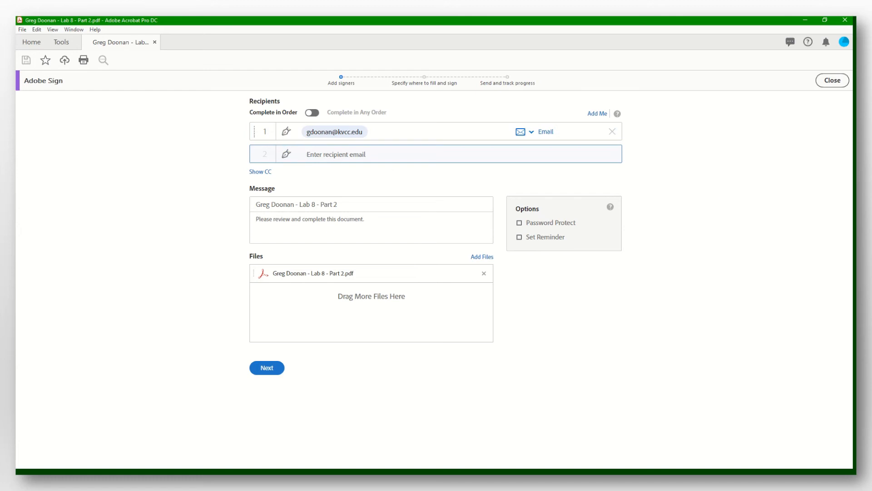
text(pro)
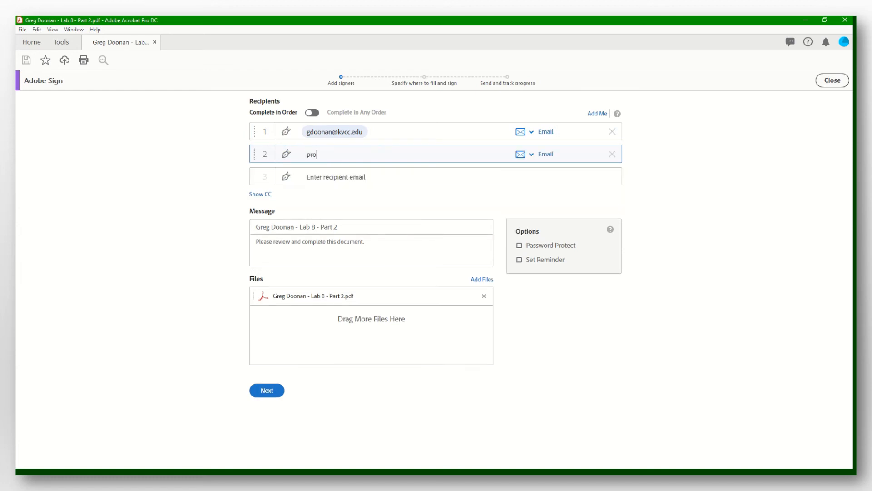
click(345, 169)
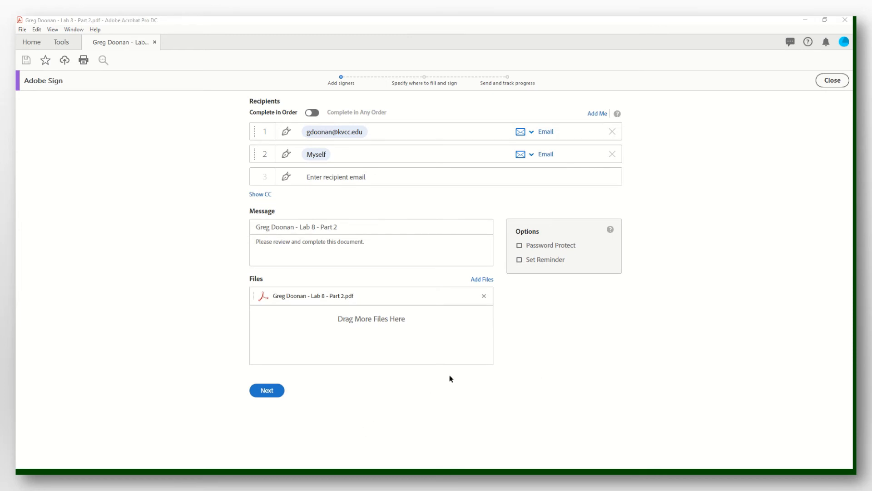
click(390, 245)
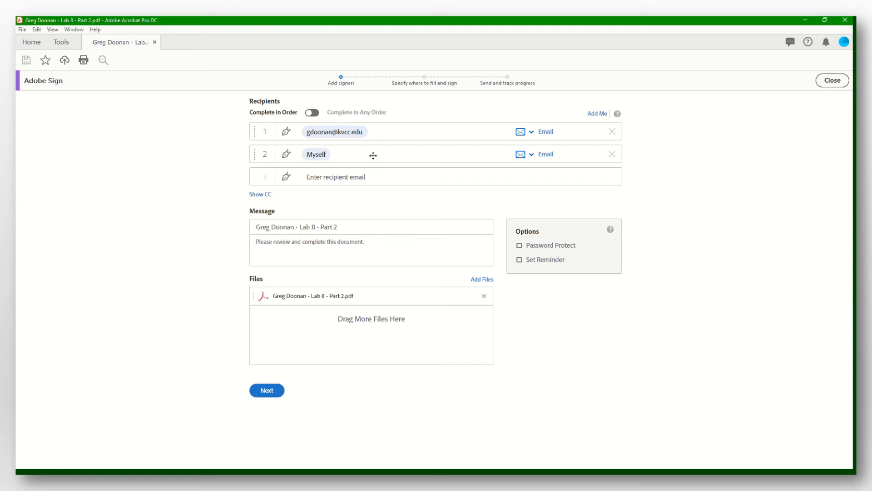
Check the page 4 signing fields of Lab 8 - Part 2 and send the request
click(268, 390)
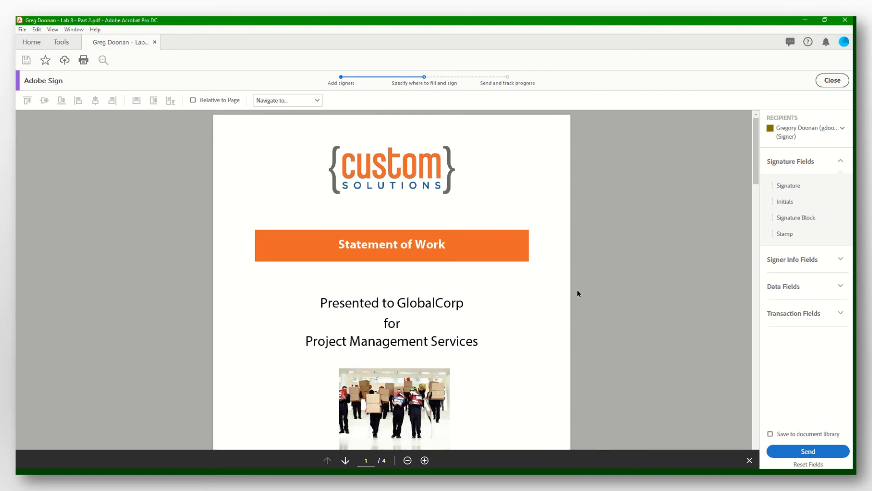
scroll(563, 288, down, 20)
scroll(560, 291, up, 15)
scroll(560, 292, down, 10)
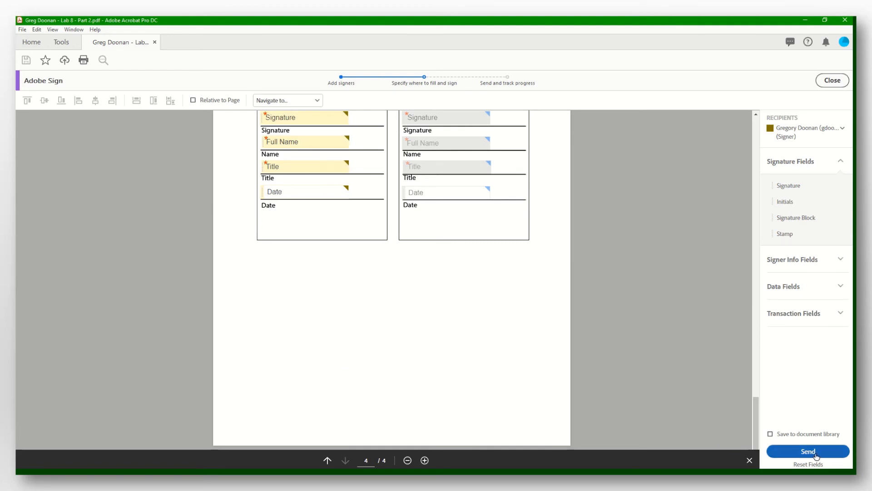
click(816, 456)
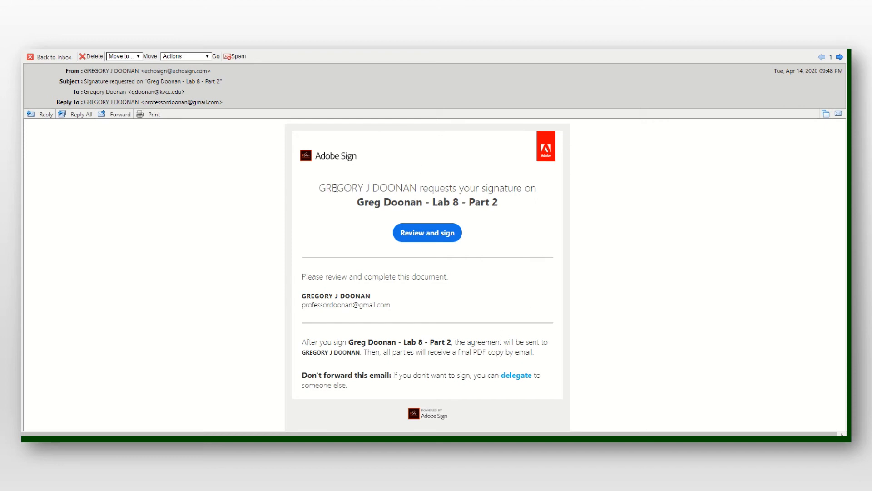
Open the Statement of Work from the Adobe Sign email's Review and sign button
click(428, 235)
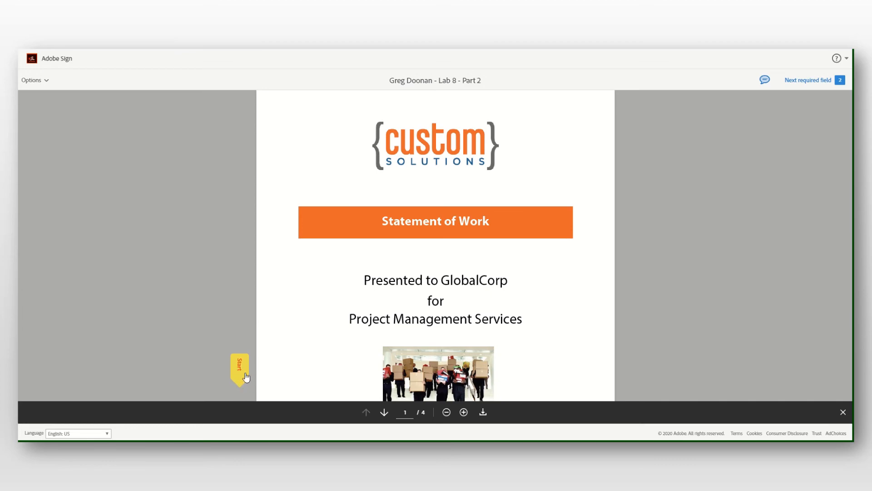
Apply a newly hand-drawn signature to the GlobalCorp signature field on page 4
scroll(274, 322, down, 3)
scroll(274, 321, down, 15)
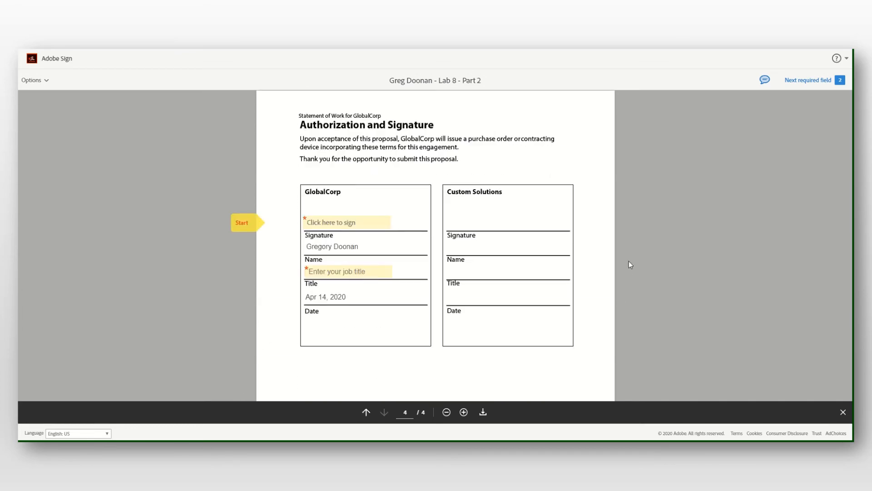
click(359, 229)
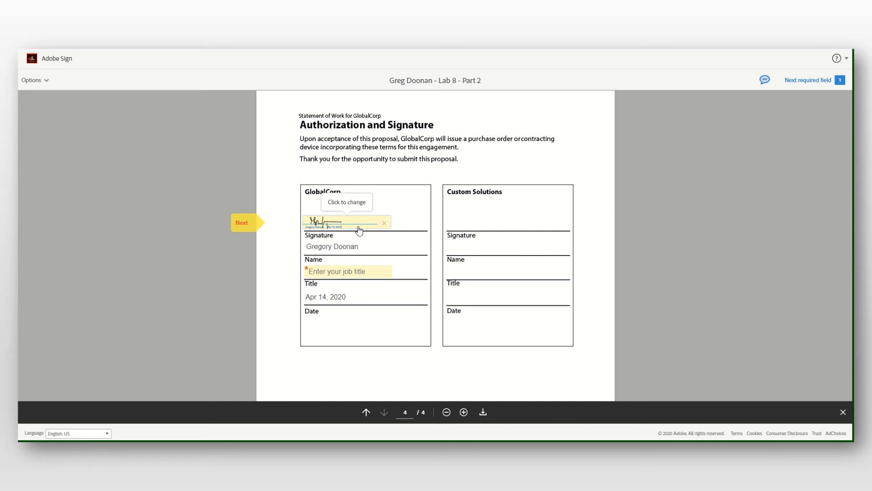
click(358, 227)
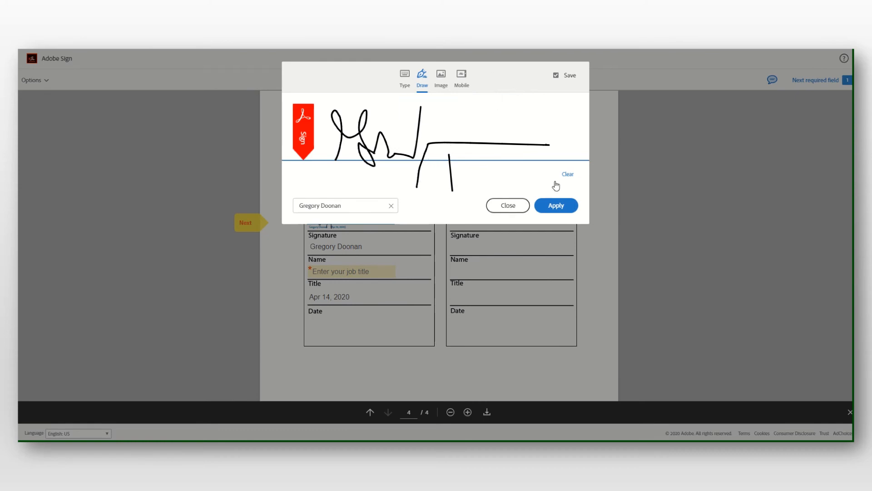
click(568, 174)
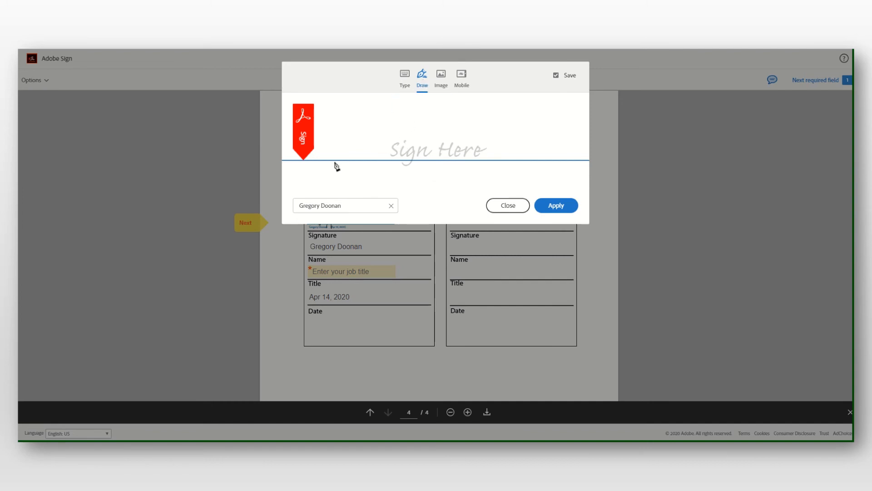
mouse_move(334, 157)
mouse_down()
mouse_move(399, 146)
mouse_move(379, 166)
mouse_move(427, 141)
mouse_move(541, 156)
mouse_up()
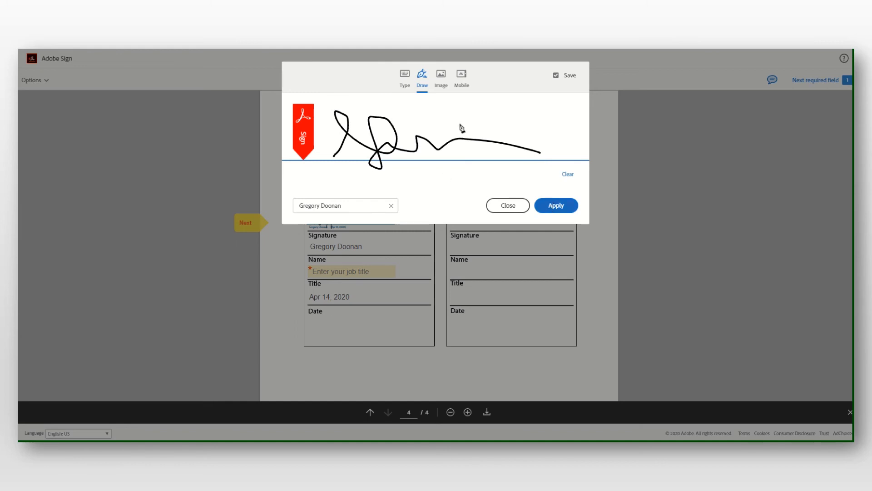
click(406, 81)
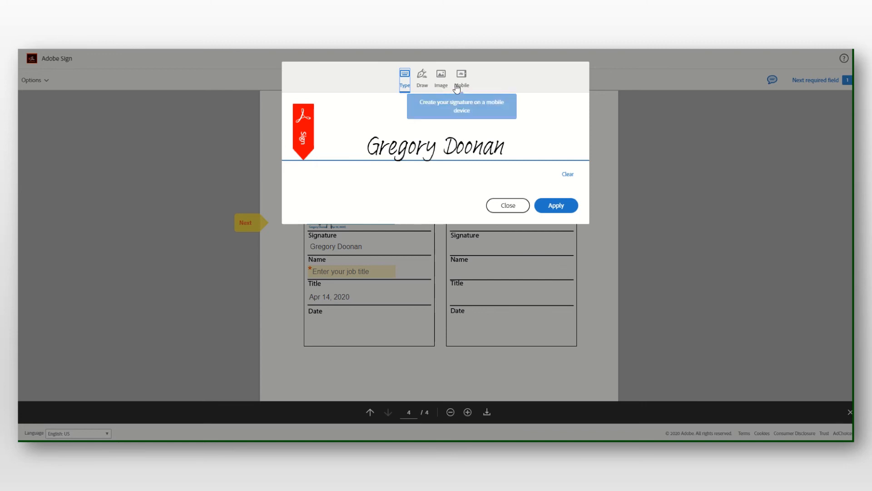
click(422, 82)
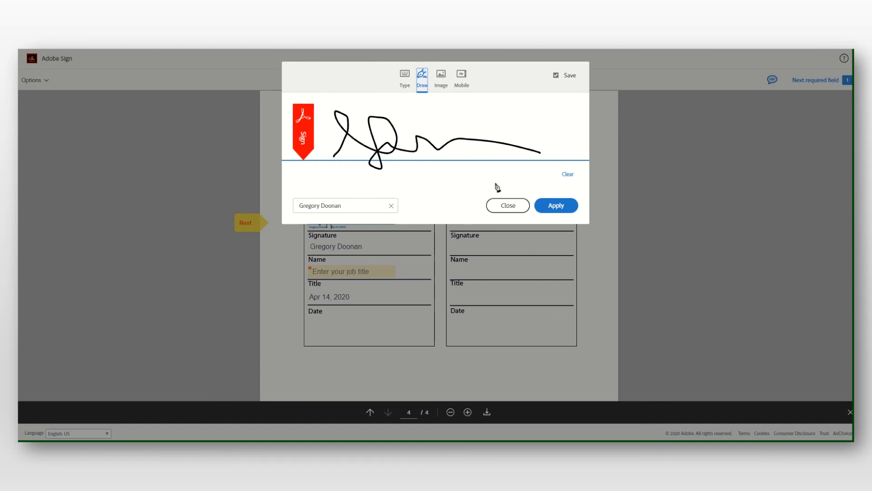
click(555, 208)
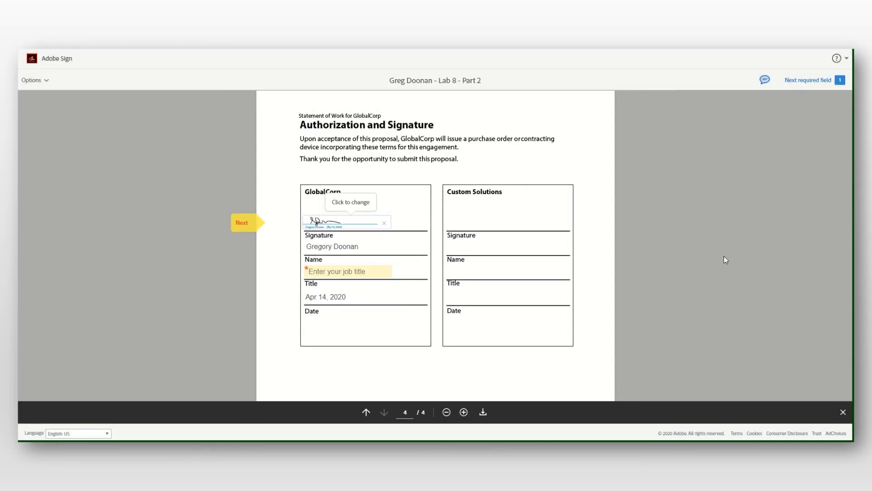
Enter Professor as the GlobalCorp job title and submit the signed document
click(370, 273)
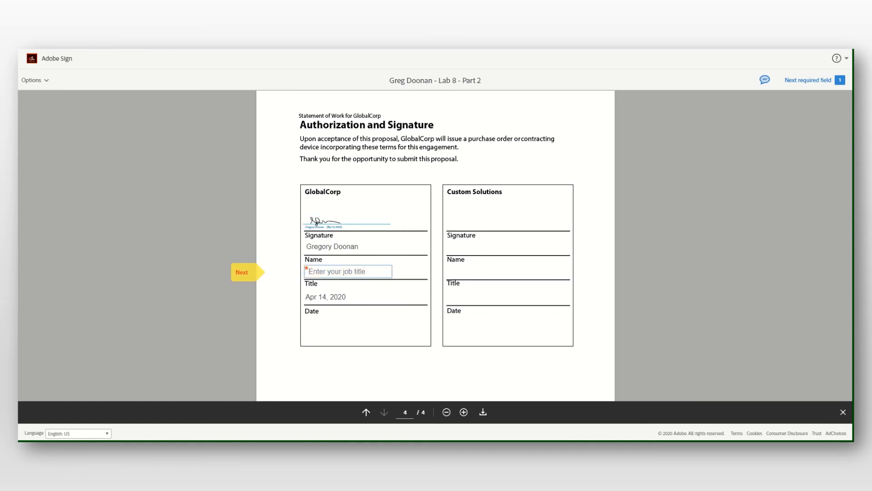
text(pPro)
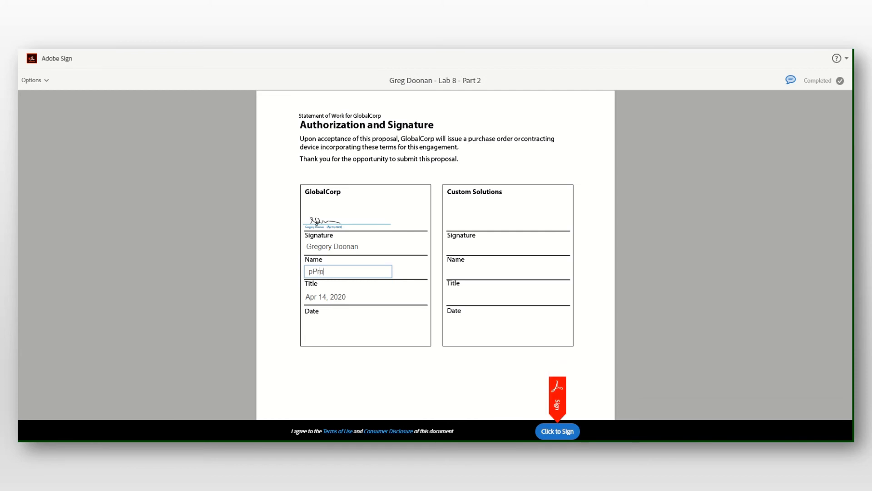
key(BackSpace)
key(BackSpace)
key(BackSpace)
key(BackSpace)
key(BackSpace)
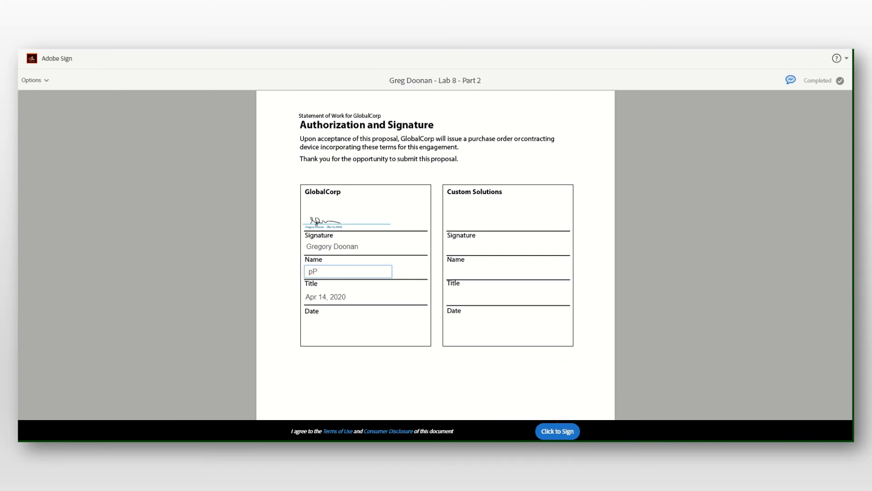
text(Profe)
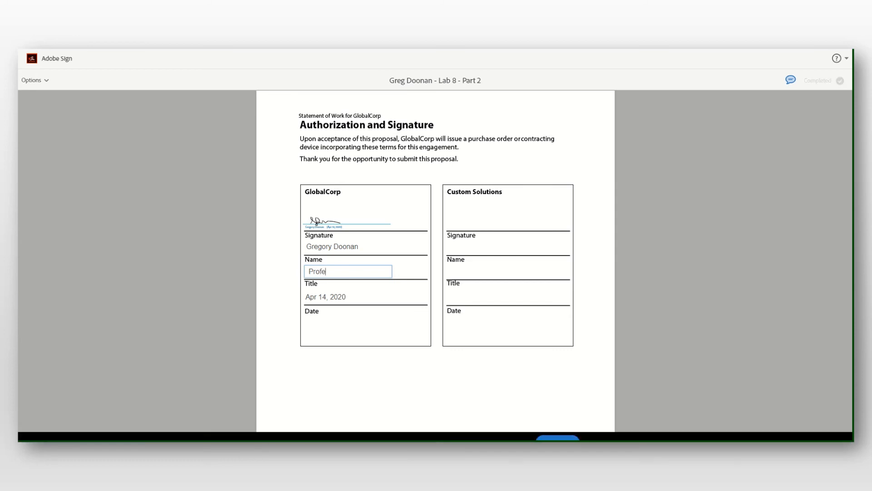
text(ssor)
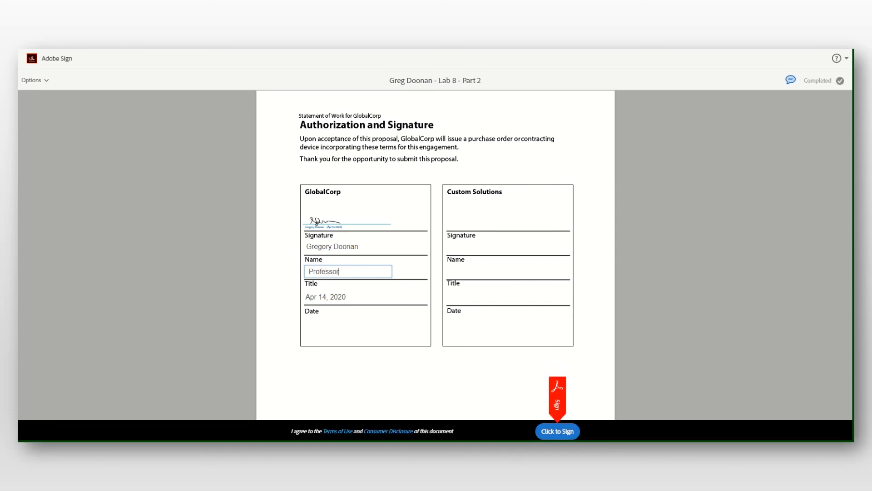
click(354, 295)
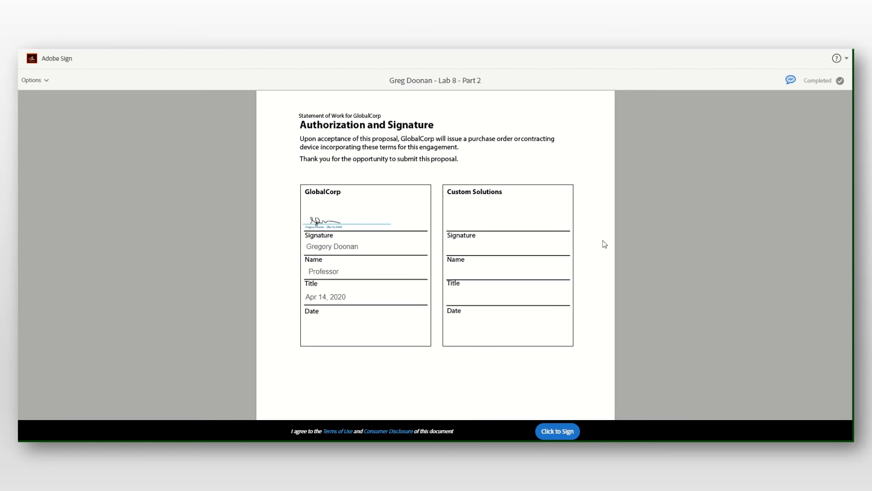
click(562, 431)
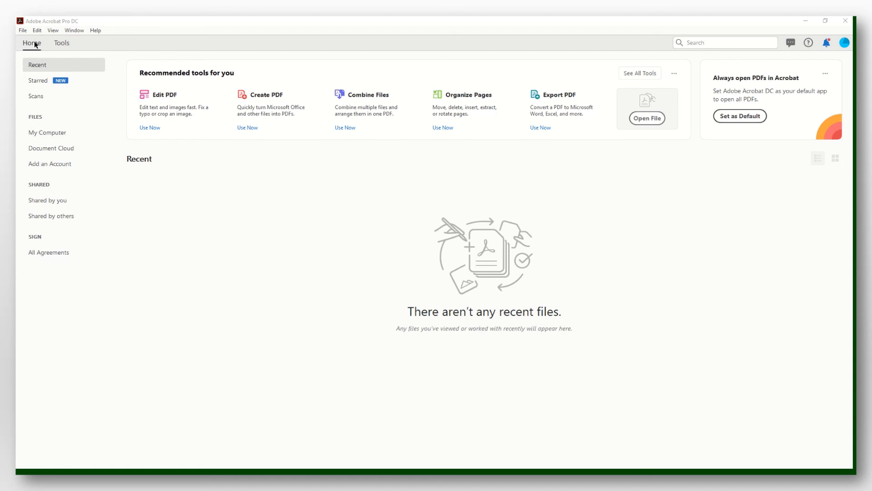
Open the details of the Lab 8 - Part 2 agreement waiting for you under All Agreements
click(51, 253)
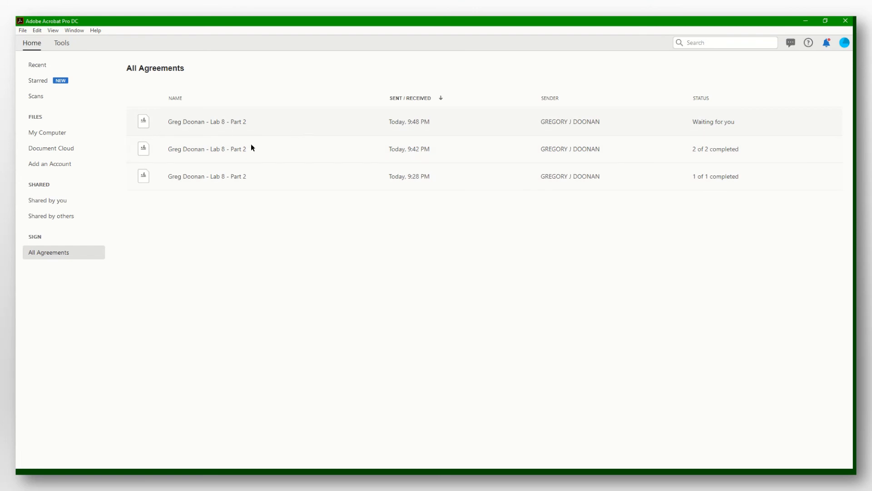
click(195, 123)
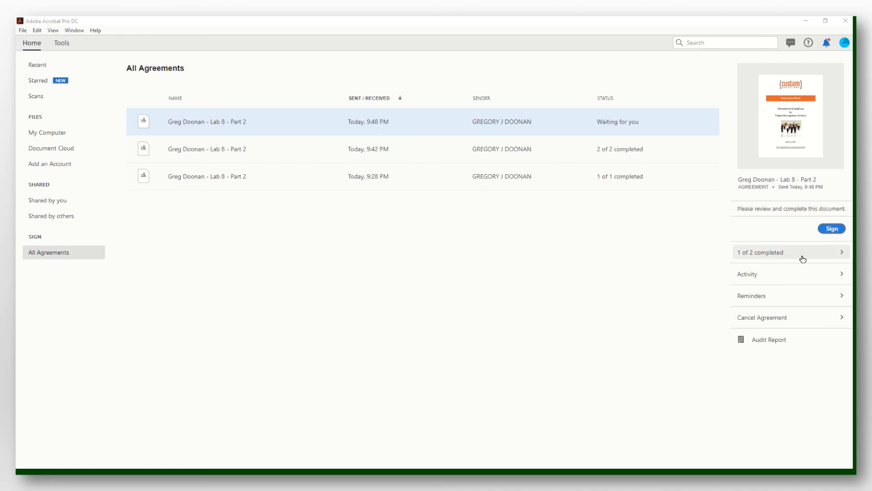
Apply a typed signature to the Custom Solutions signature field on page 4
click(832, 228)
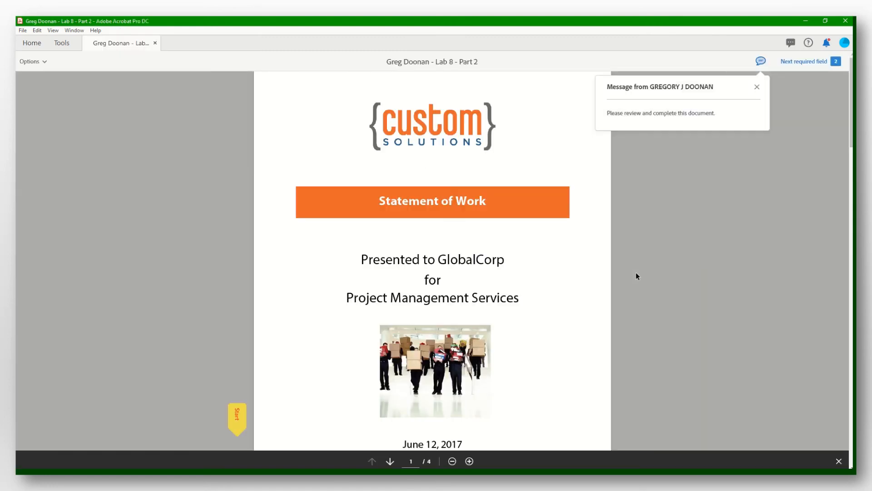
scroll(573, 243, down, 20)
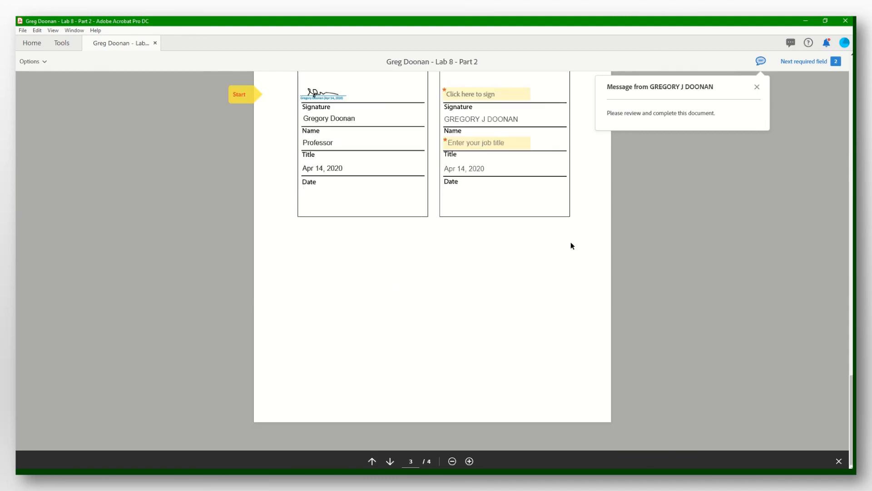
scroll(571, 246, up, 5)
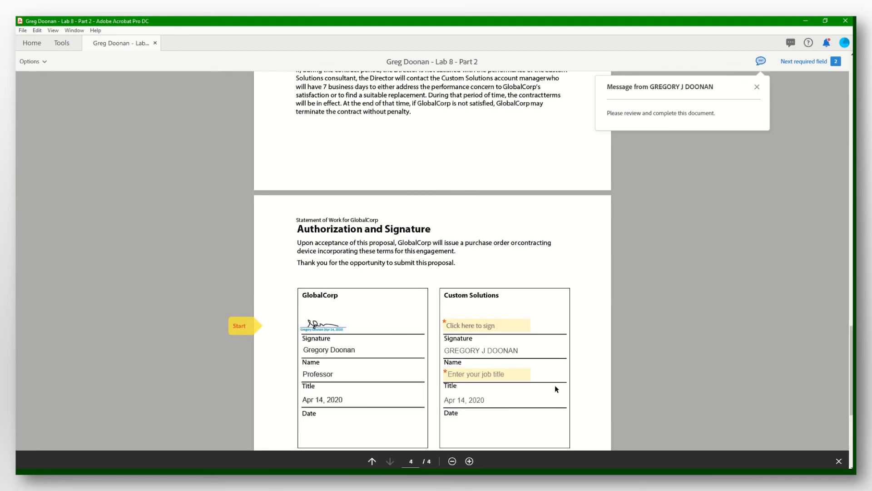
click(502, 327)
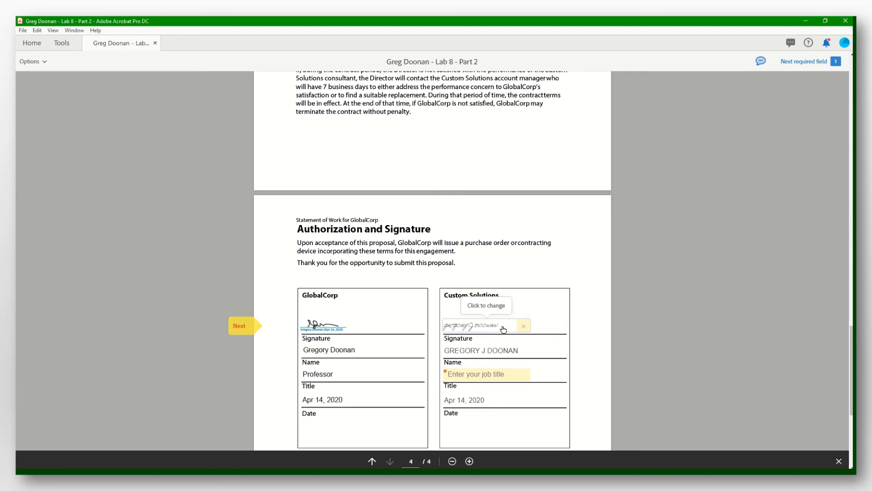
click(486, 328)
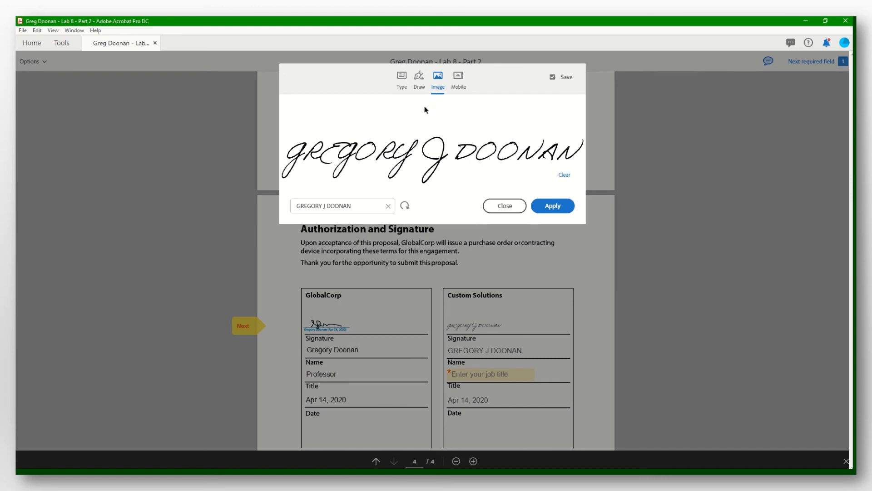
click(398, 79)
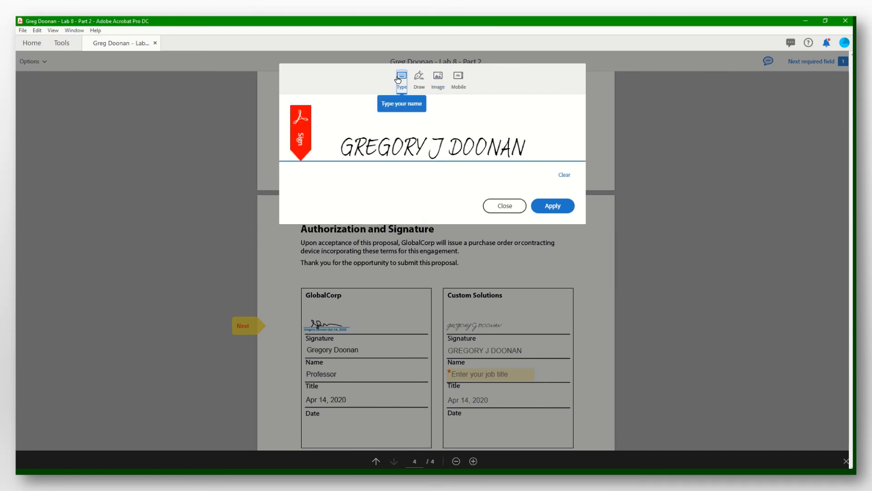
click(550, 206)
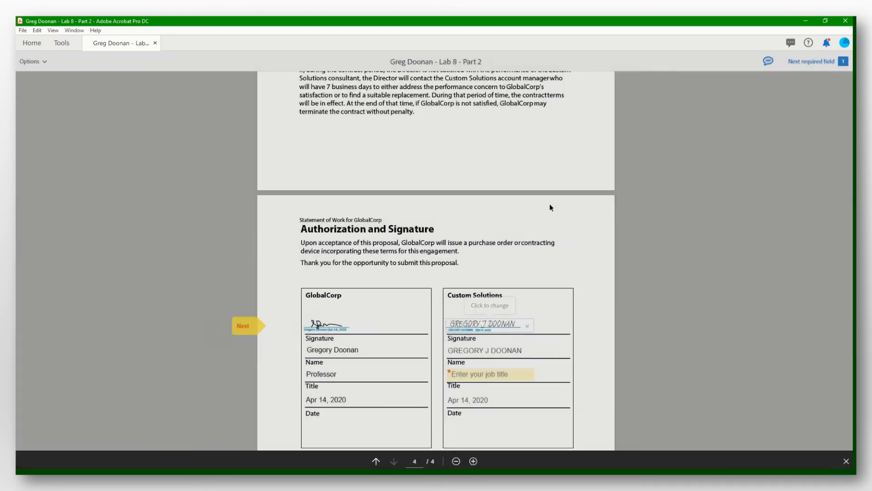
Enter Professor as the Custom Solutions job title and submit the agreement
click(503, 375)
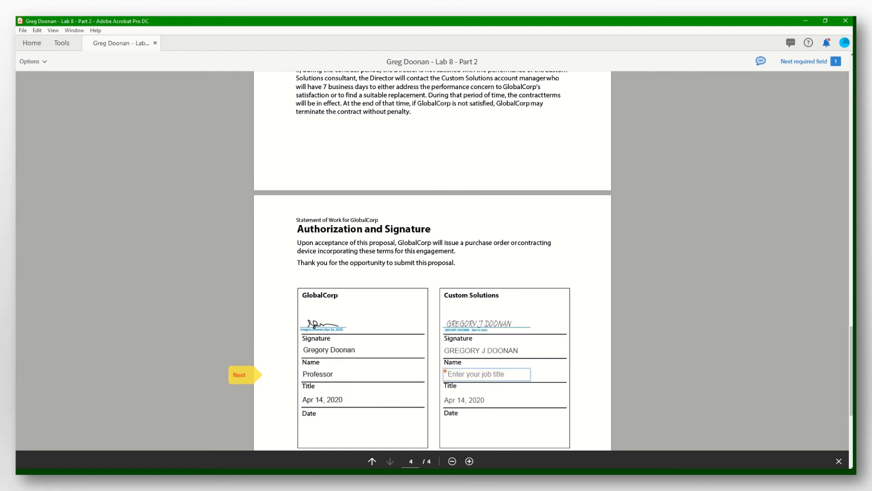
text(Pro)
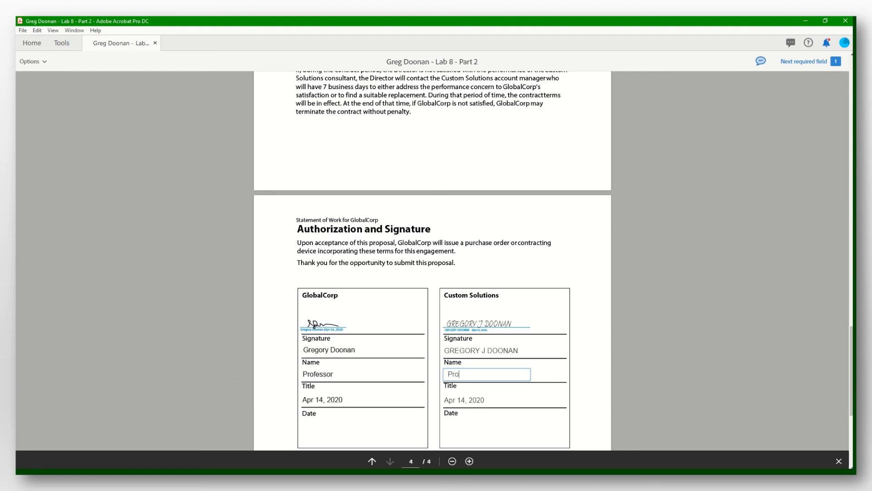
text(fessor)
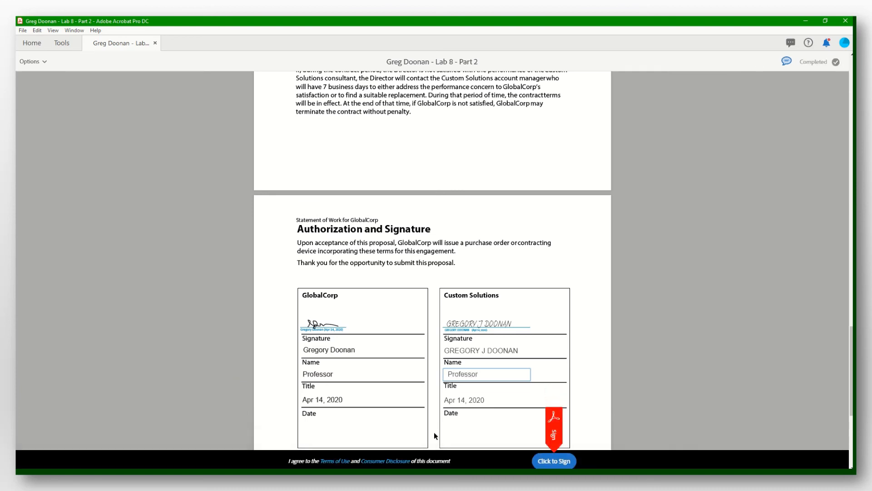
scroll(541, 375, down, 5)
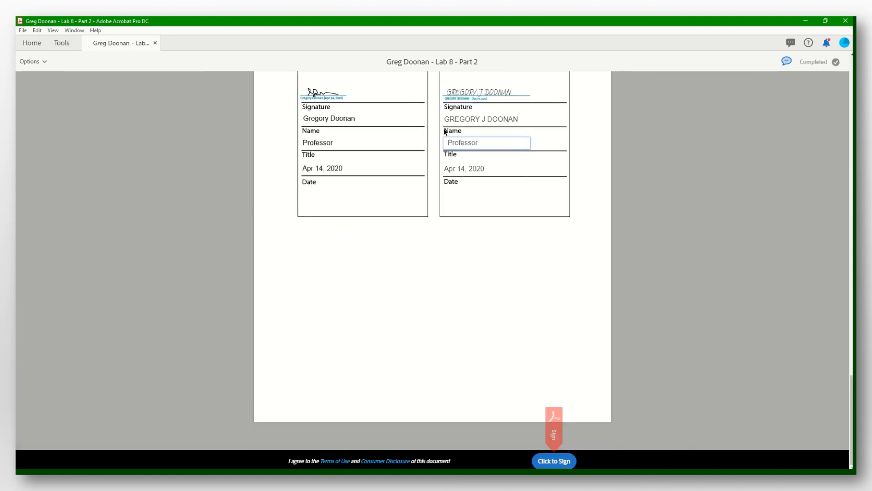
click(494, 179)
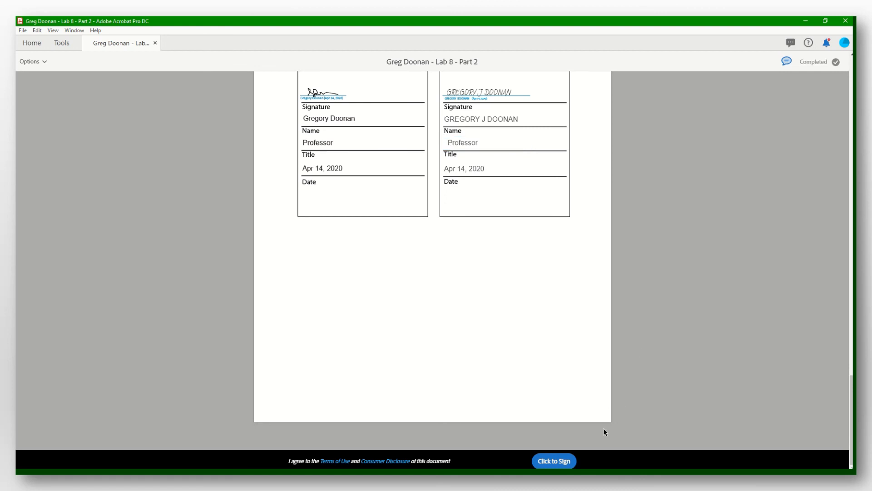
click(560, 462)
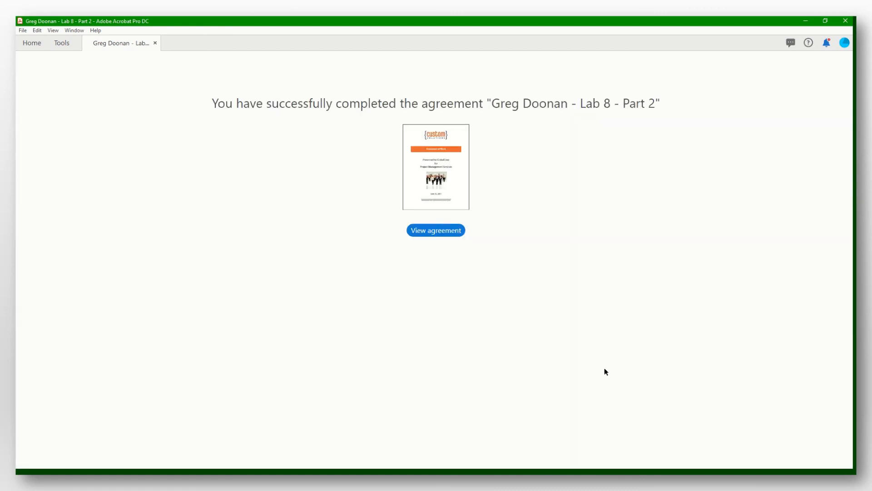
Inspect the page 4 signature blocks of the completed Lab 8 - Part 2 agreement, then close it
click(437, 230)
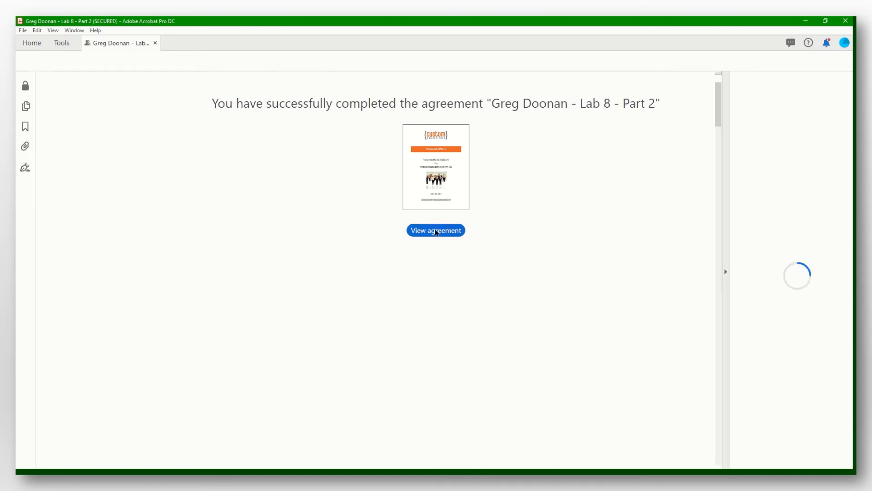
scroll(436, 187, down, 20)
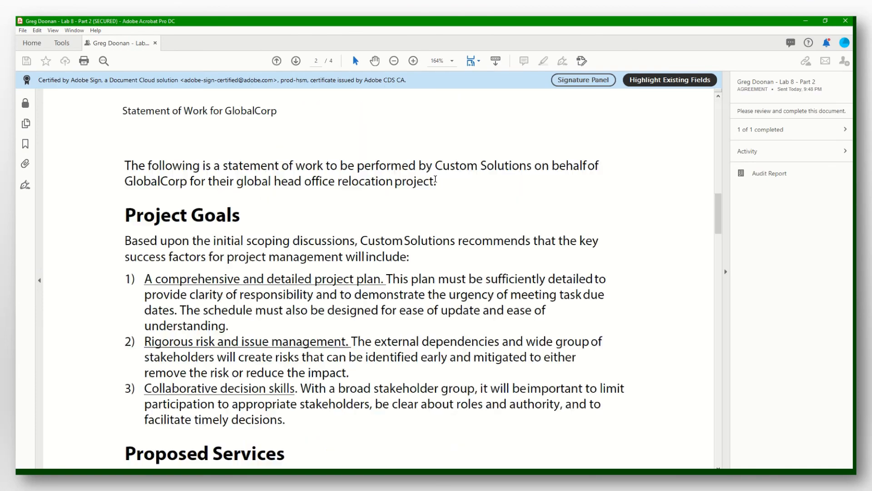
scroll(435, 187, down, 15)
scroll(435, 187, up, 5)
scroll(435, 188, up, 2)
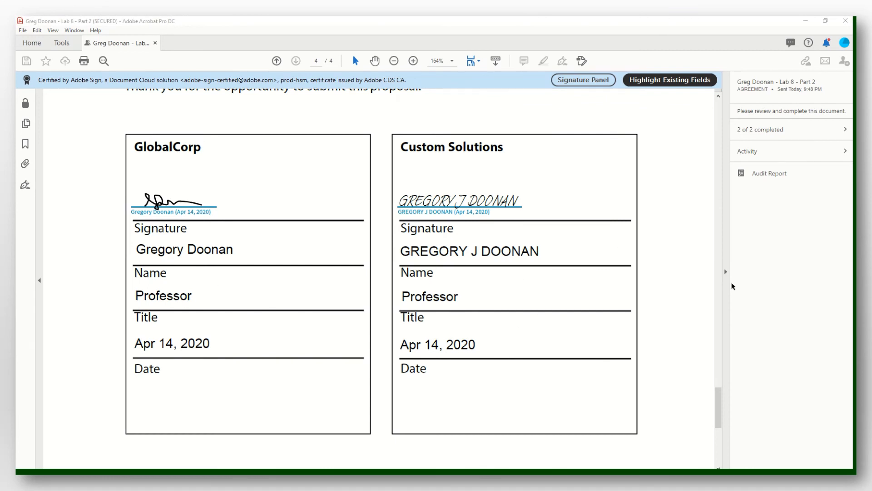
click(156, 43)
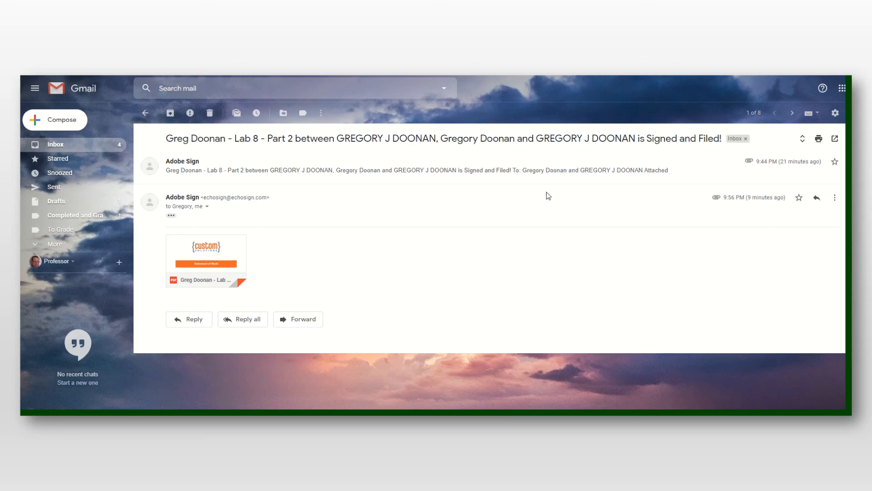
Download the 239 KB 'Lab 8 - Part 2 - signed.pdf' attachment from the Signed and Filed email
mouse_move(205, 243)
click(186, 279)
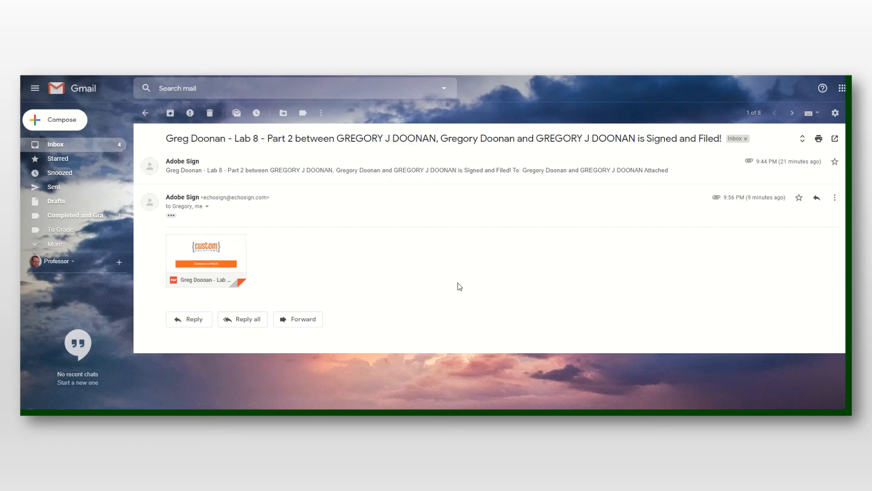